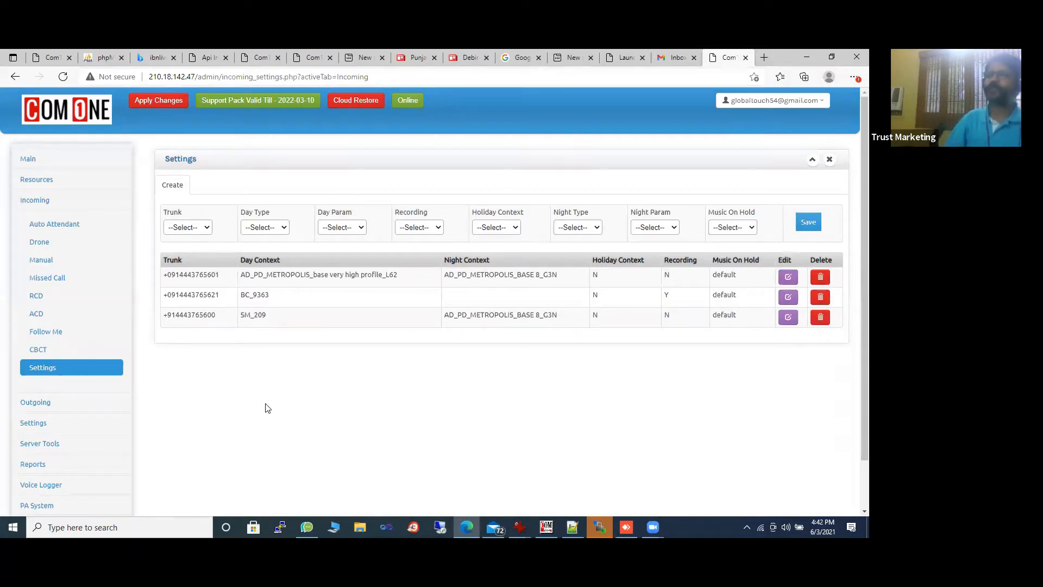
Open the incoming Auto Attendant details and load the existing Test_AA entry for editing.
{"action": "left_click", "coordinate": [58, 224]}
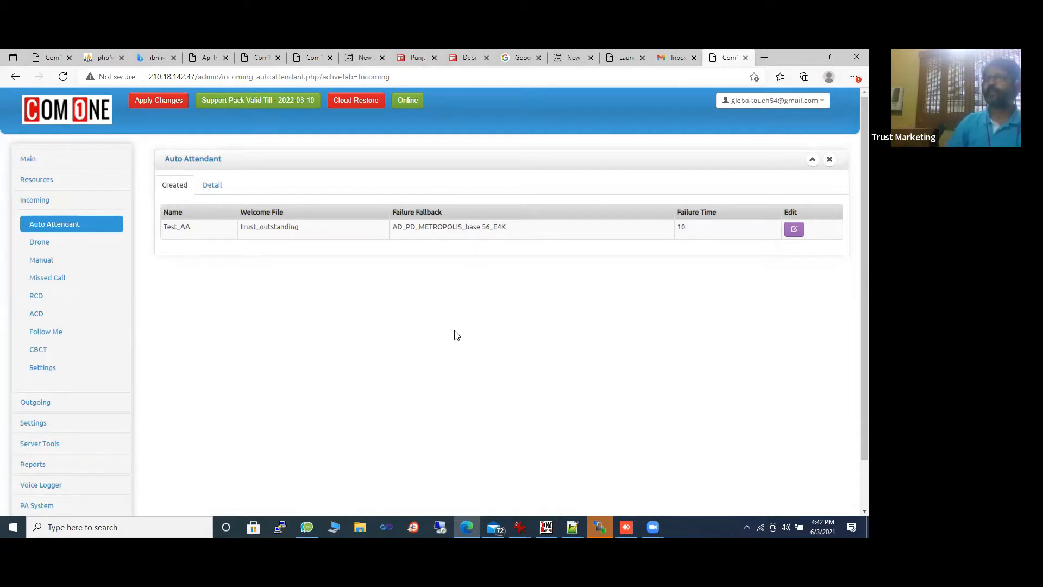
{"action": "left_click", "coordinate": [213, 185]}
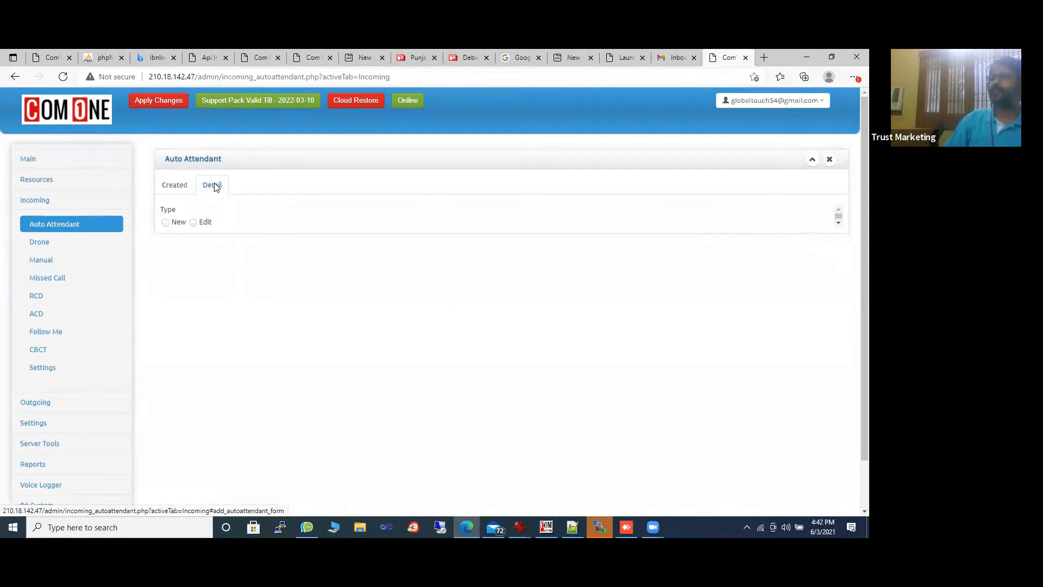
{"action": "left_click", "coordinate": [165, 222]}
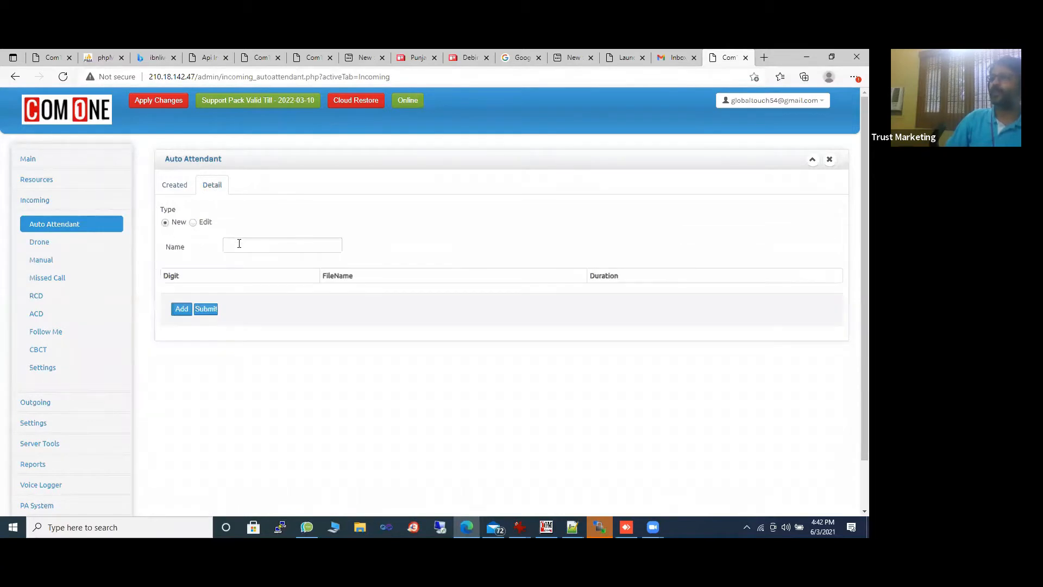
{"action": "left_click", "coordinate": [237, 245]}
{"action": "left_click", "coordinate": [193, 223]}
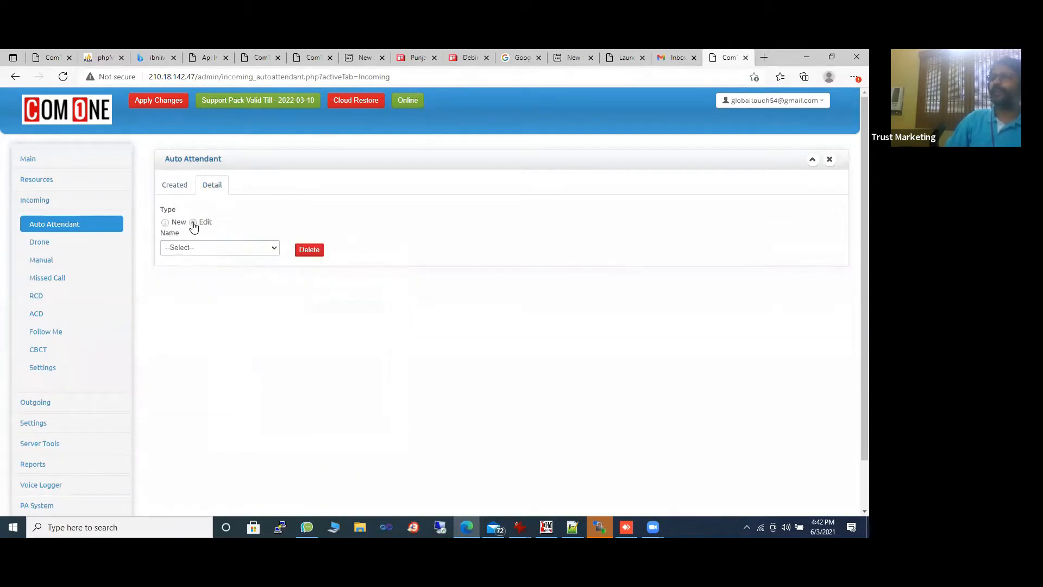
{"action": "left_click", "coordinate": [226, 247]}
{"action": "left_click", "coordinate": [226, 269]}
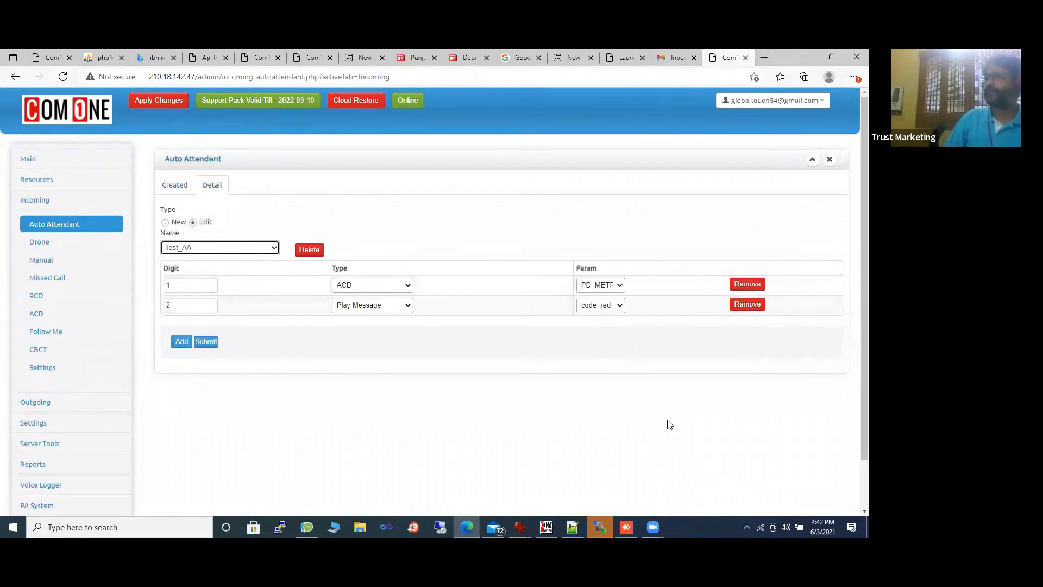
Add a third digit option to Test_AA with type Play Message and the code_red message.
{"action": "left_click", "coordinate": [183, 343]}
{"action": "left_click", "coordinate": [369, 325]}
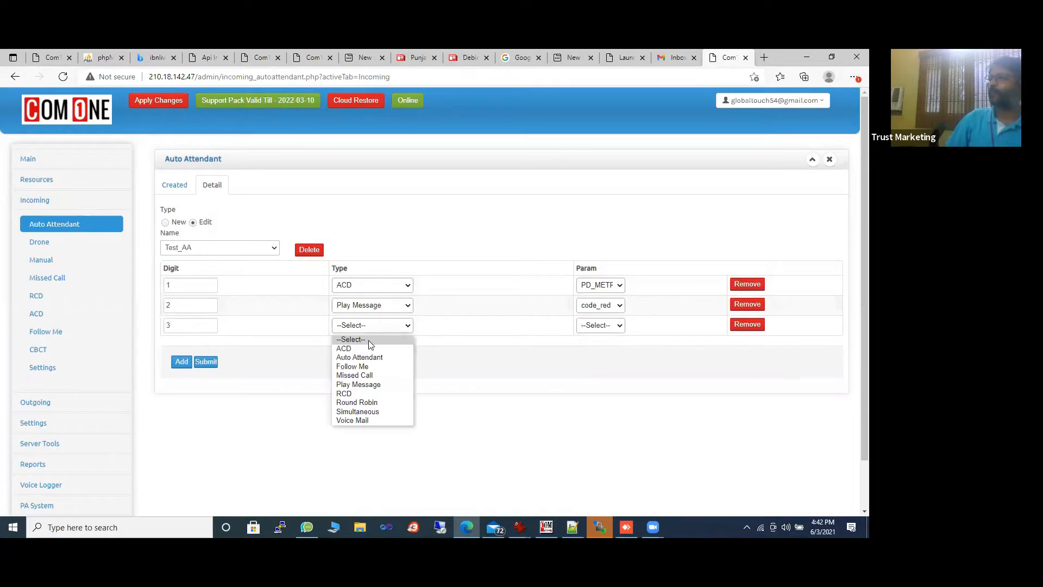
{"action": "left_click", "coordinate": [373, 385]}
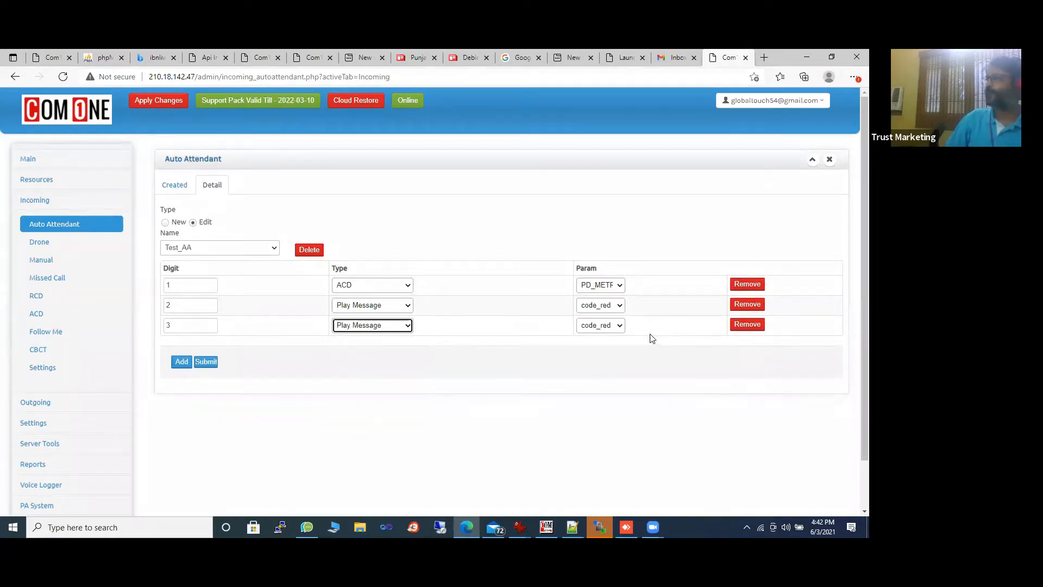
{"action": "left_click", "coordinate": [387, 326]}
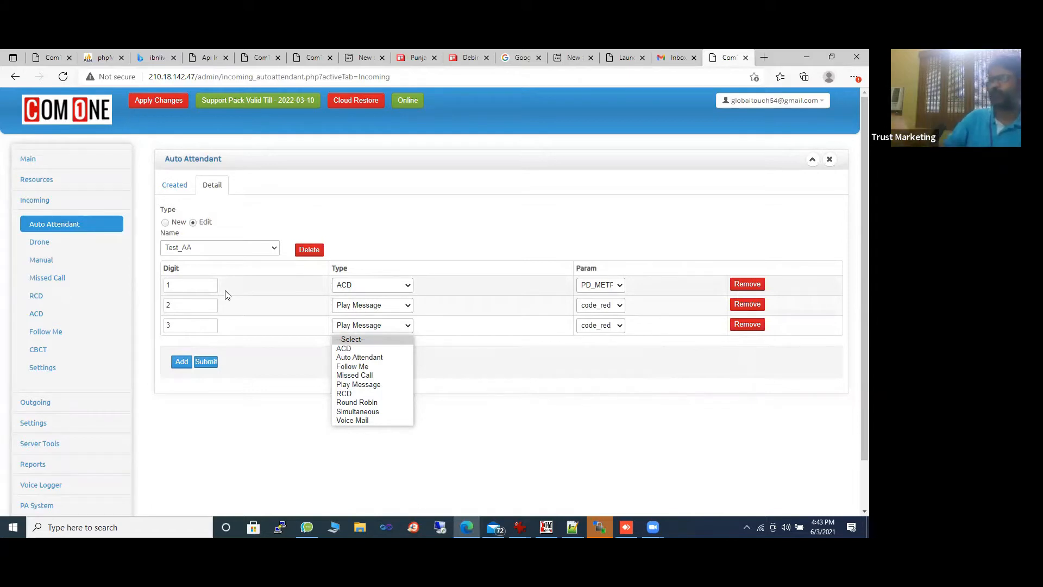
{"action": "left_click", "coordinate": [571, 432]}
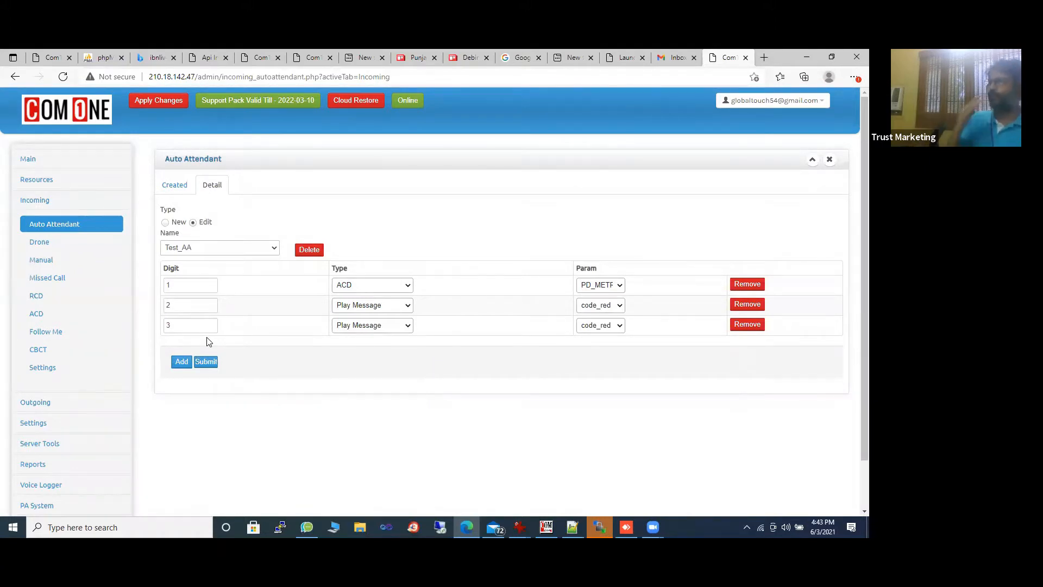
{"action": "left_click", "coordinate": [183, 306]}
{"action": "type", "text": "2"}
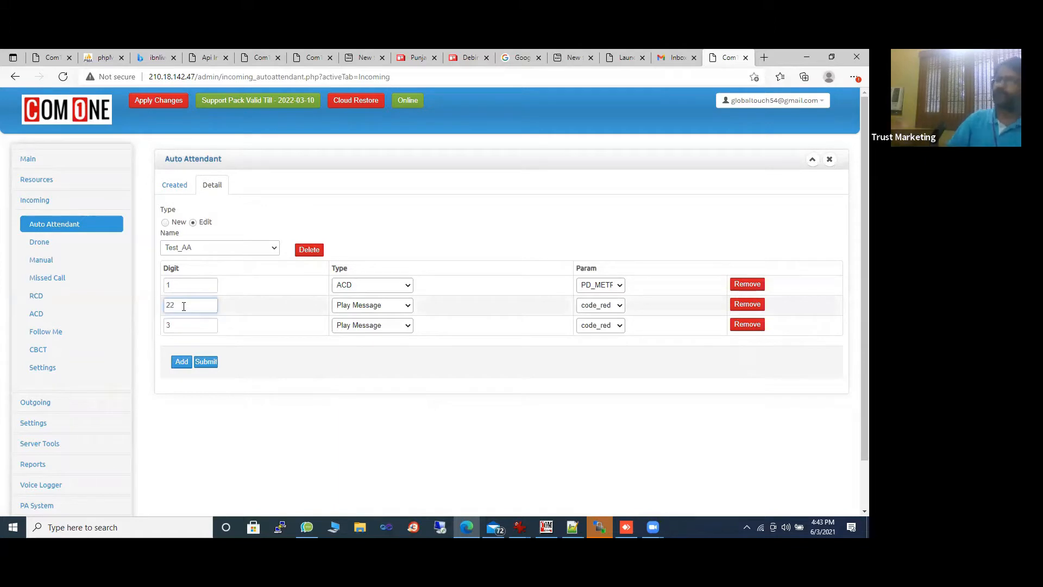
{"action": "key", "text": "BackSpace"}
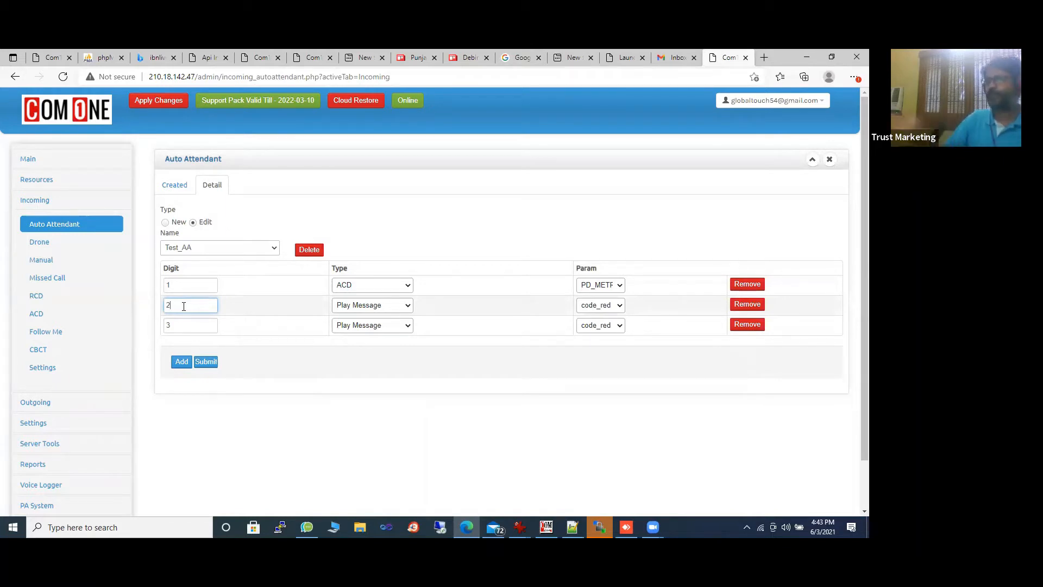
Try a failure timeout of 30 in the settings of the created Test_AA auto attendant, and close them without updating.
{"action": "left_click", "coordinate": [181, 186]}
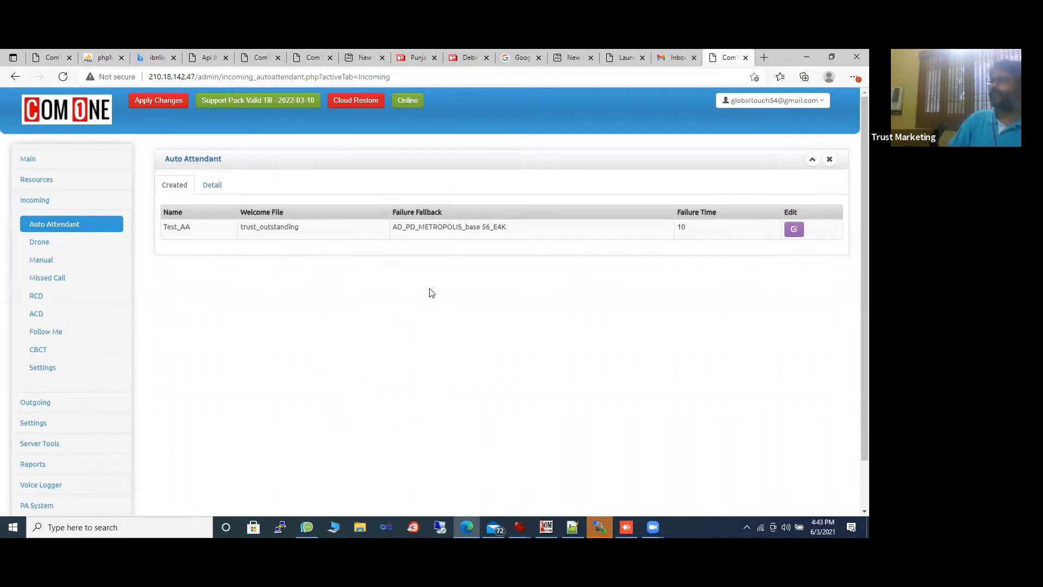
{"action": "left_click", "coordinate": [792, 230]}
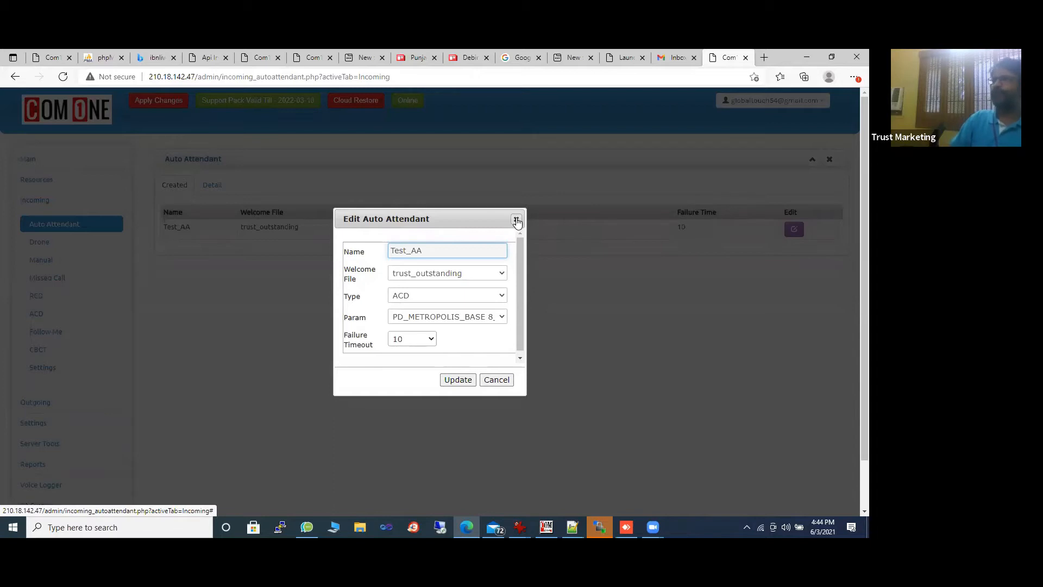
{"action": "left_click", "coordinate": [421, 340]}
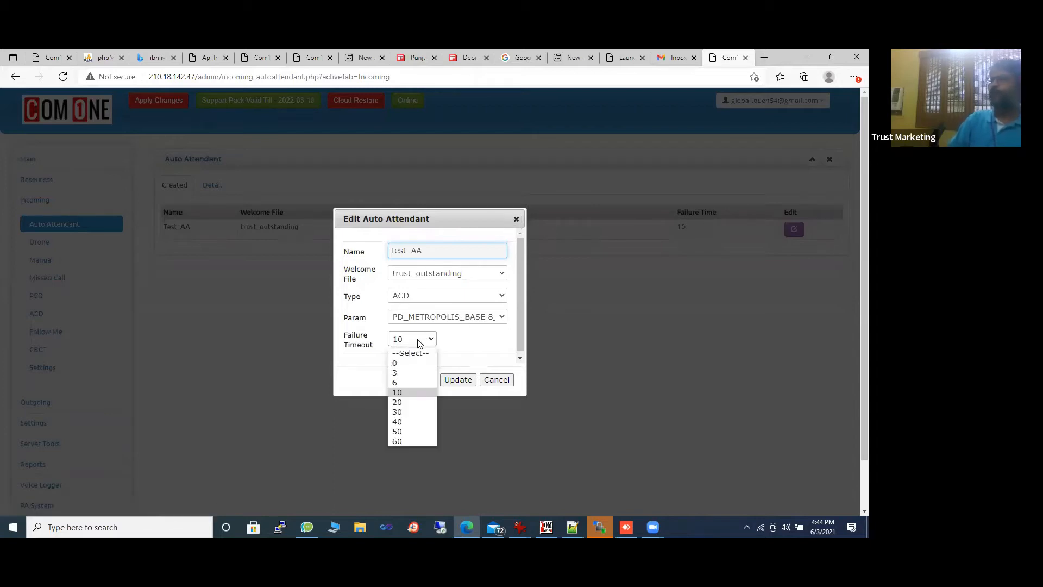
{"action": "left_click", "coordinate": [411, 411]}
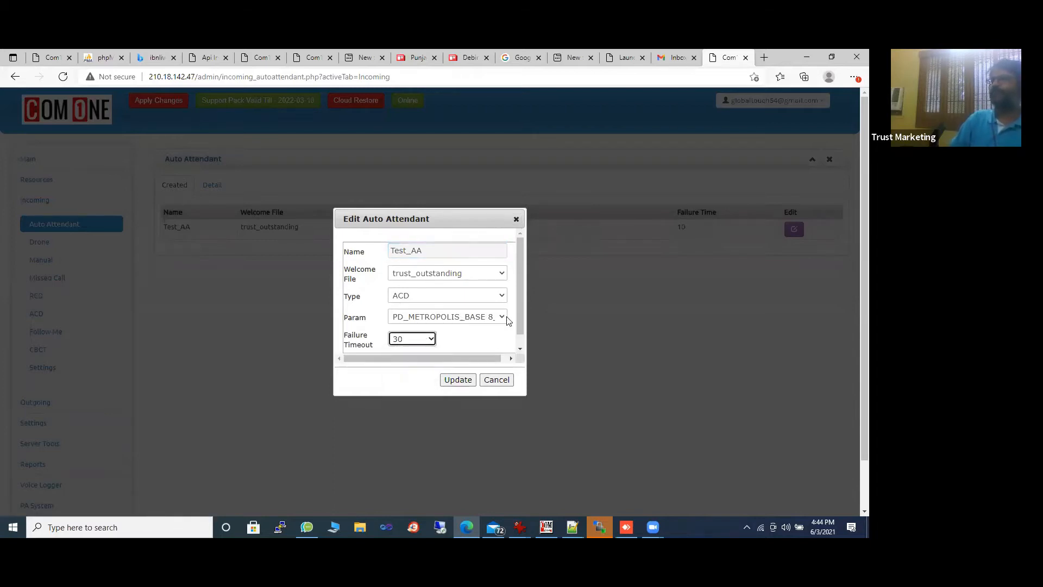
{"action": "left_click", "coordinate": [516, 219]}
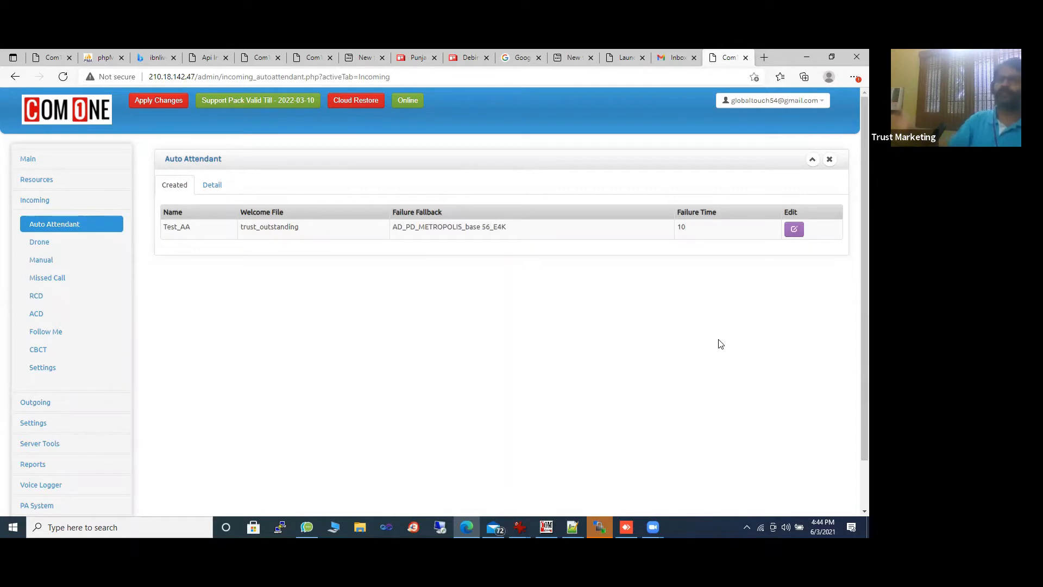
Start a new incoming Drone entry and name it Test_DR.
{"action": "left_click", "coordinate": [40, 242]}
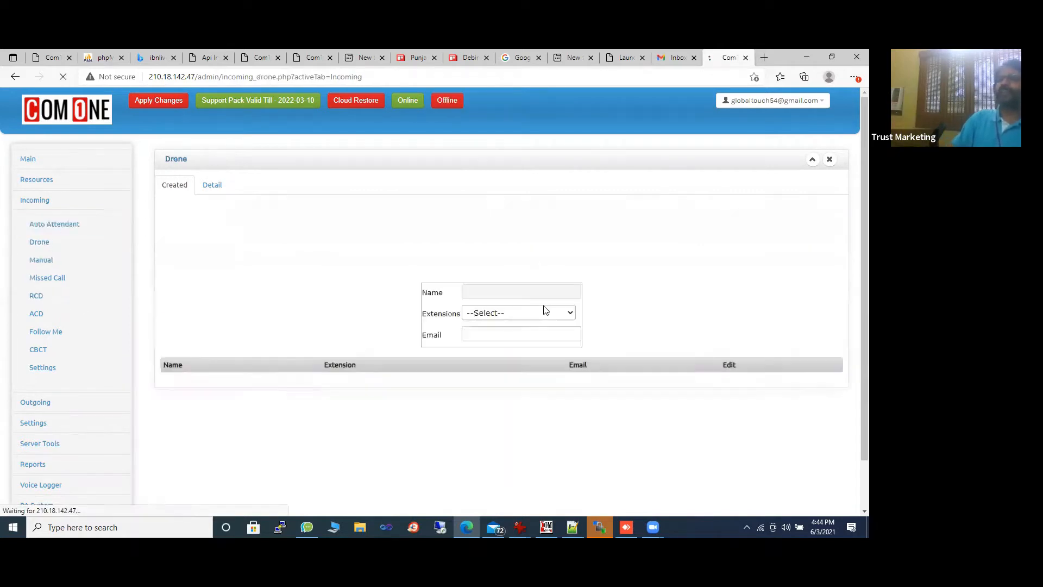
{"action": "left_click", "coordinate": [212, 186]}
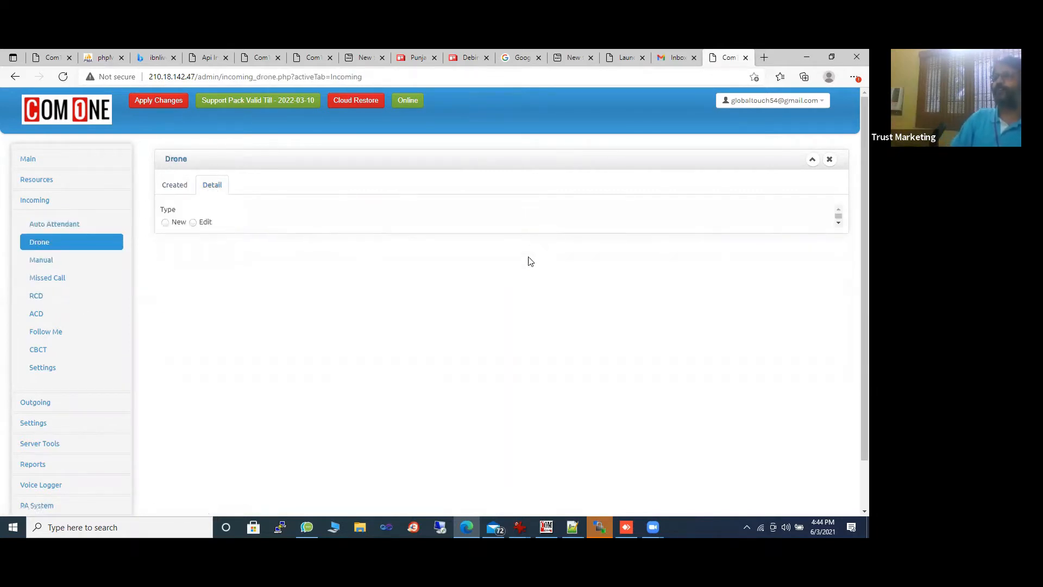
{"action": "left_click", "coordinate": [163, 222]}
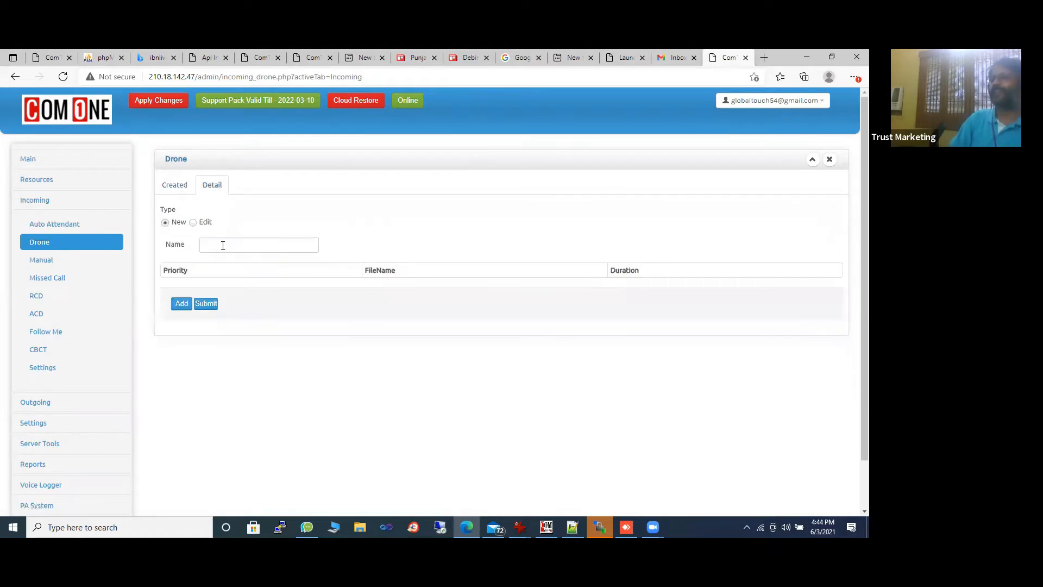
{"action": "left_click", "coordinate": [220, 244]}
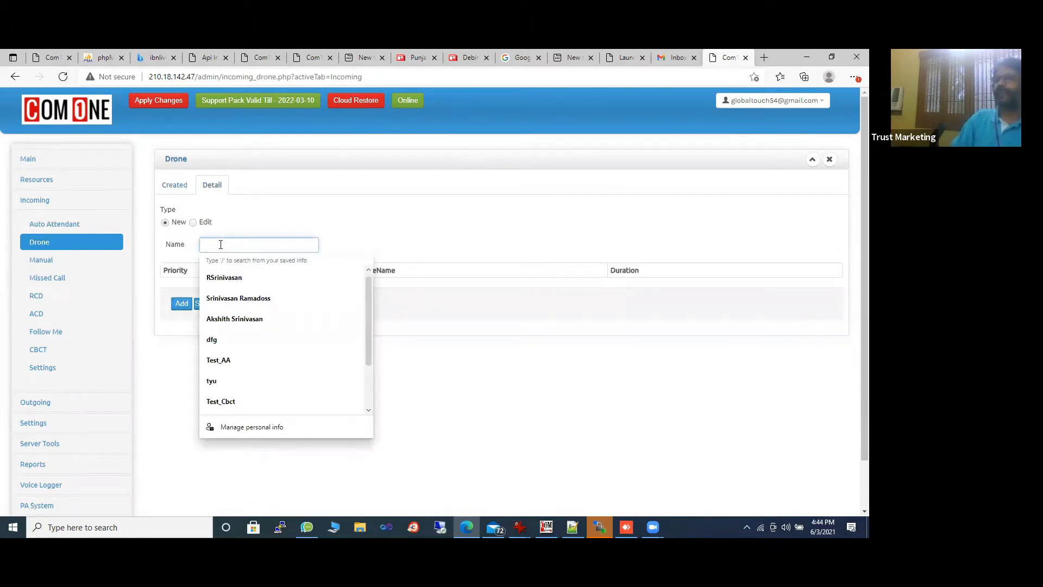
{"action": "type", "text": "Test_"}
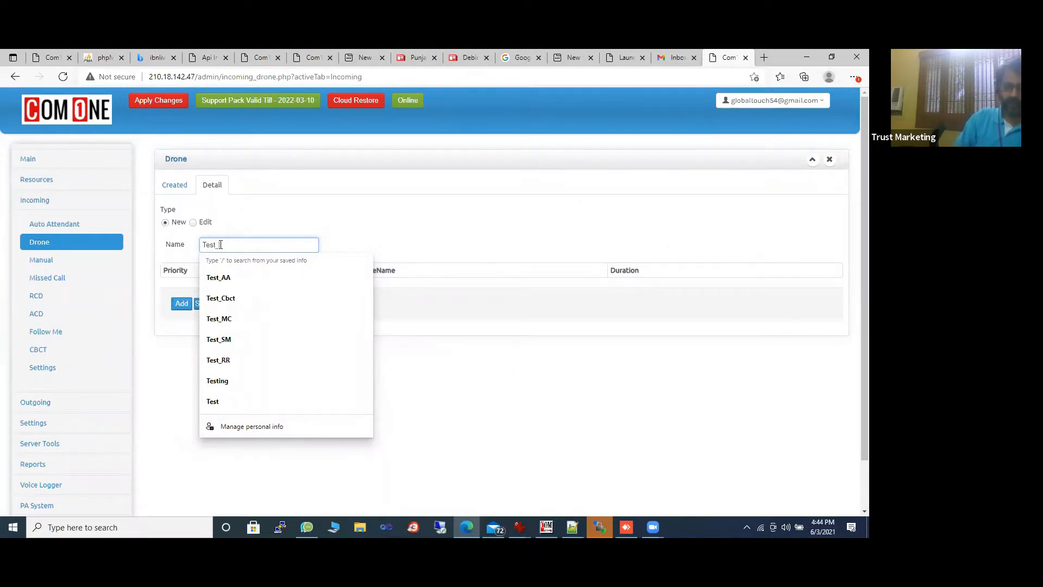
{"action": "type", "text": "DR"}
Add a first-priority message to the drone using the file os_followup_1 with a duration of 5.
{"action": "left_click", "coordinate": [181, 303]}
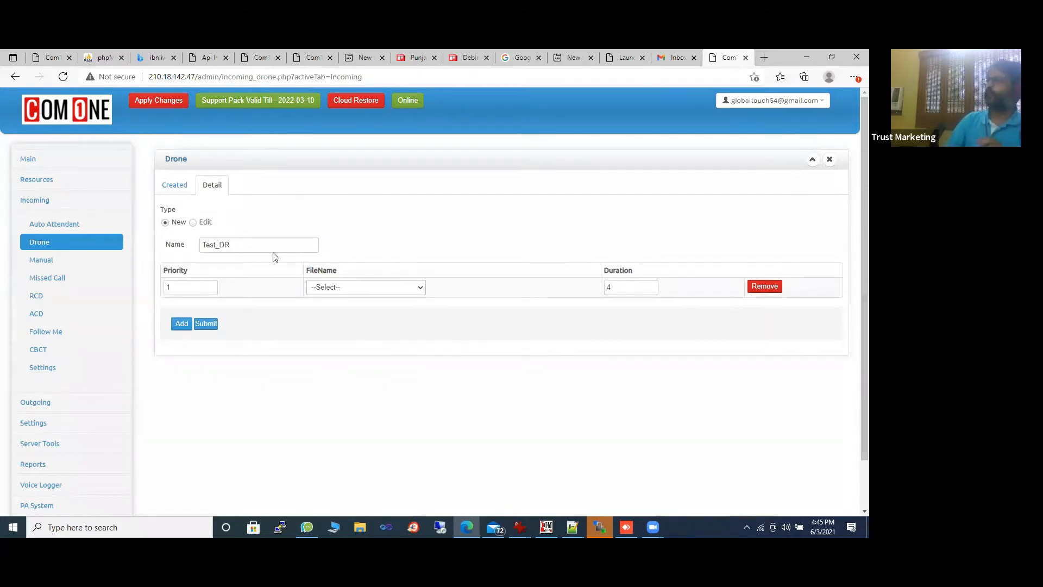
{"action": "left_click", "coordinate": [354, 288]}
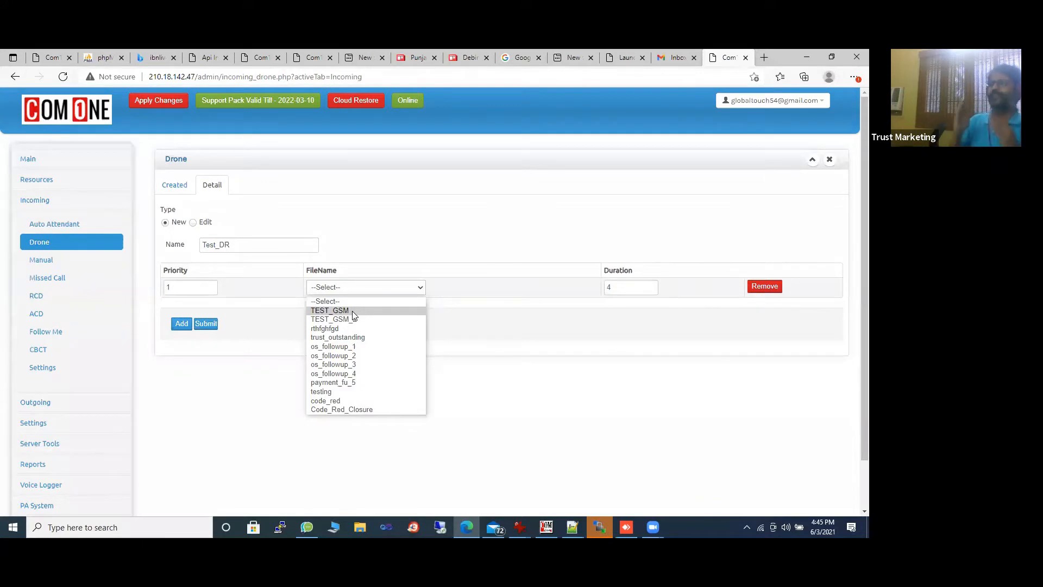
{"action": "left_click", "coordinate": [362, 346]}
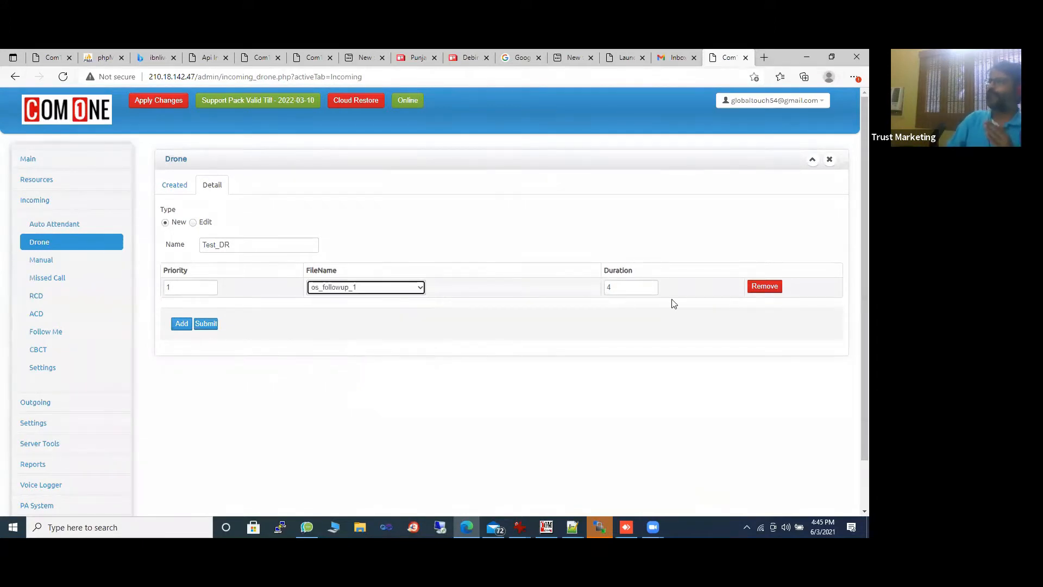
{"action": "left_click", "coordinate": [625, 292]}
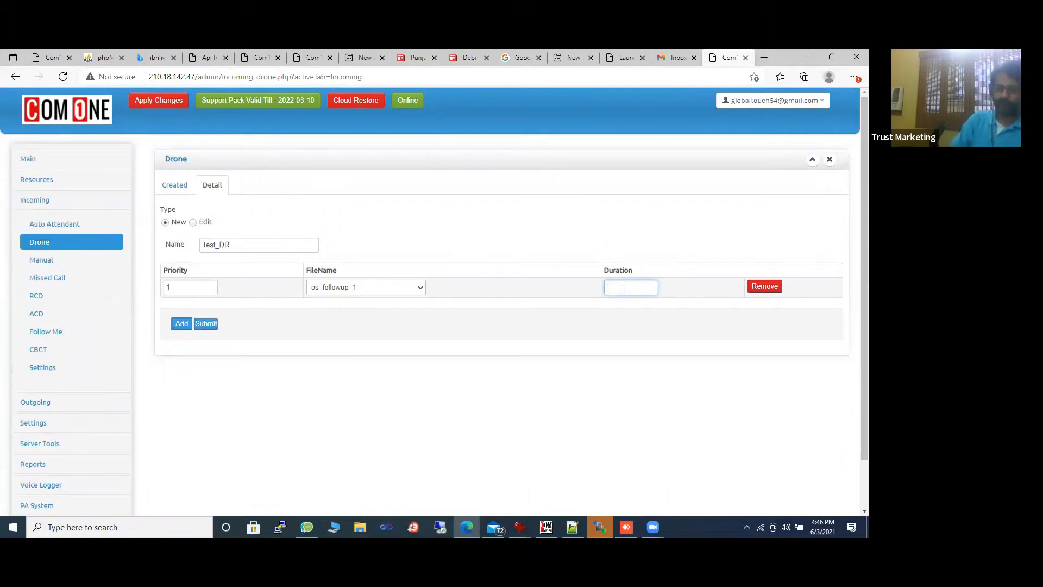
{"action": "type", "text": "5"}
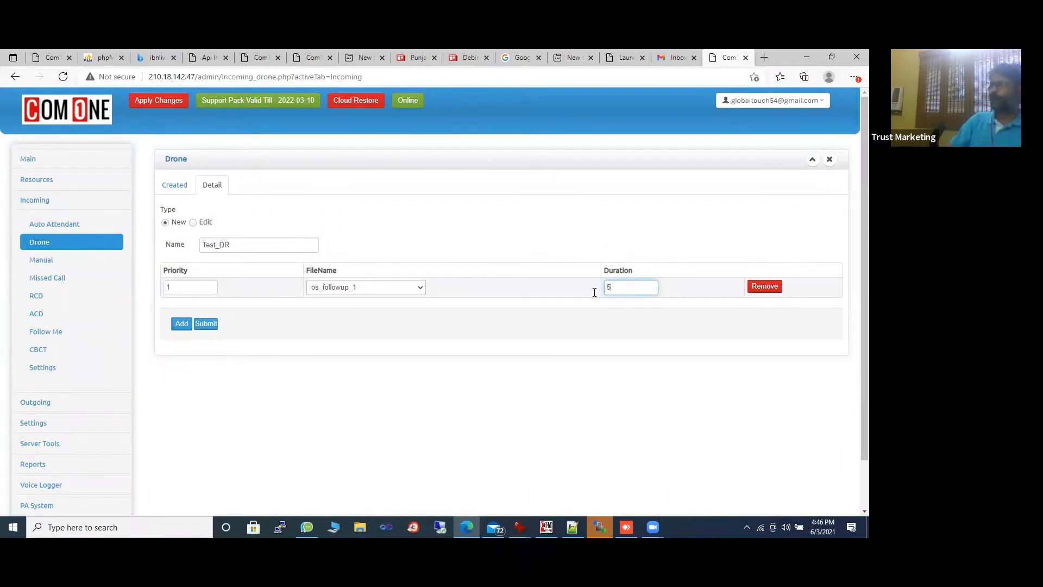
Add a second-priority message to the drone using the file os_followup_2.
{"action": "left_click", "coordinate": [181, 324]}
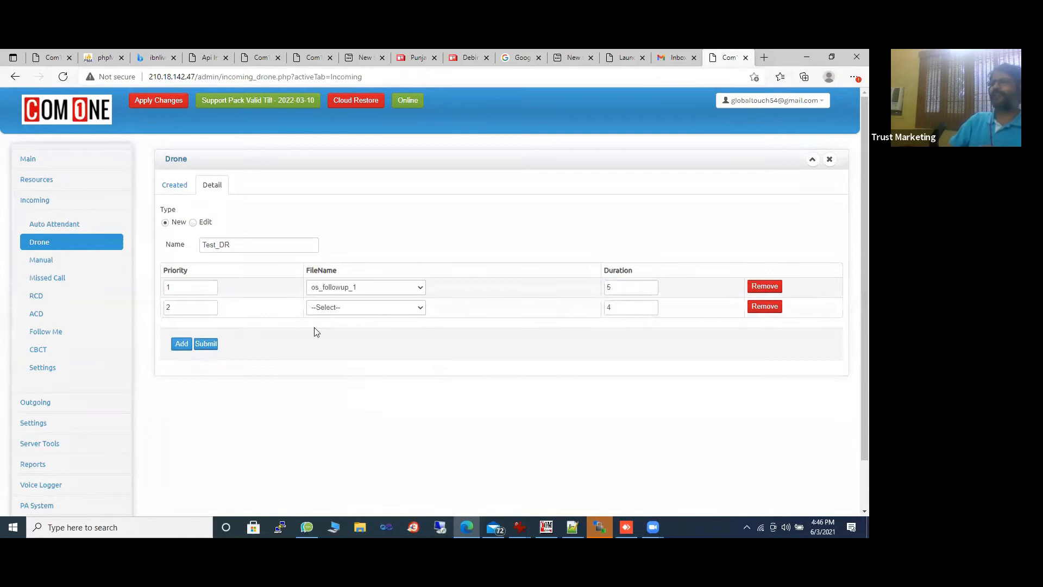
{"action": "left_click", "coordinate": [353, 308]}
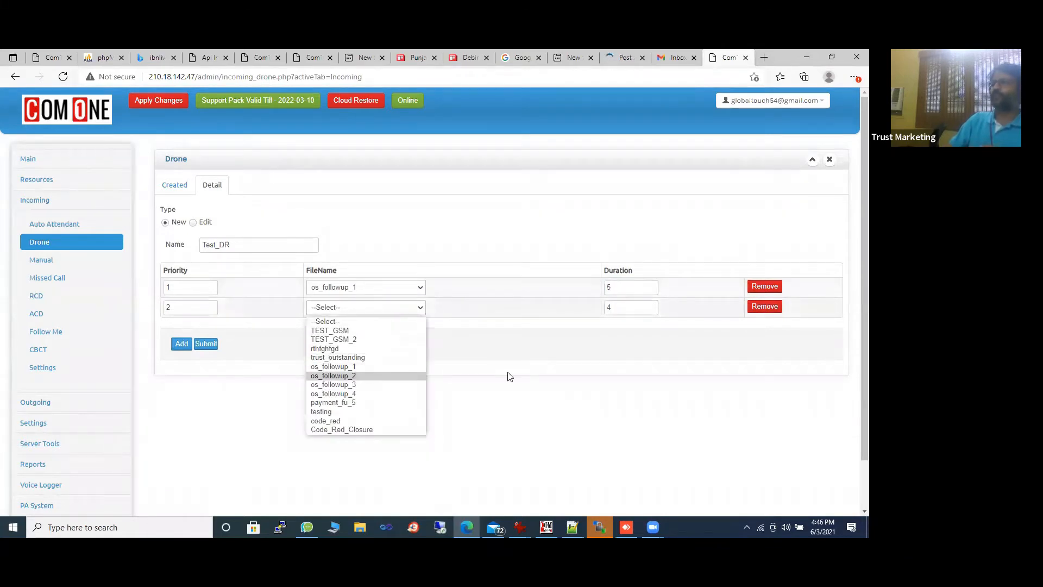
{"action": "key", "text": "Return"}
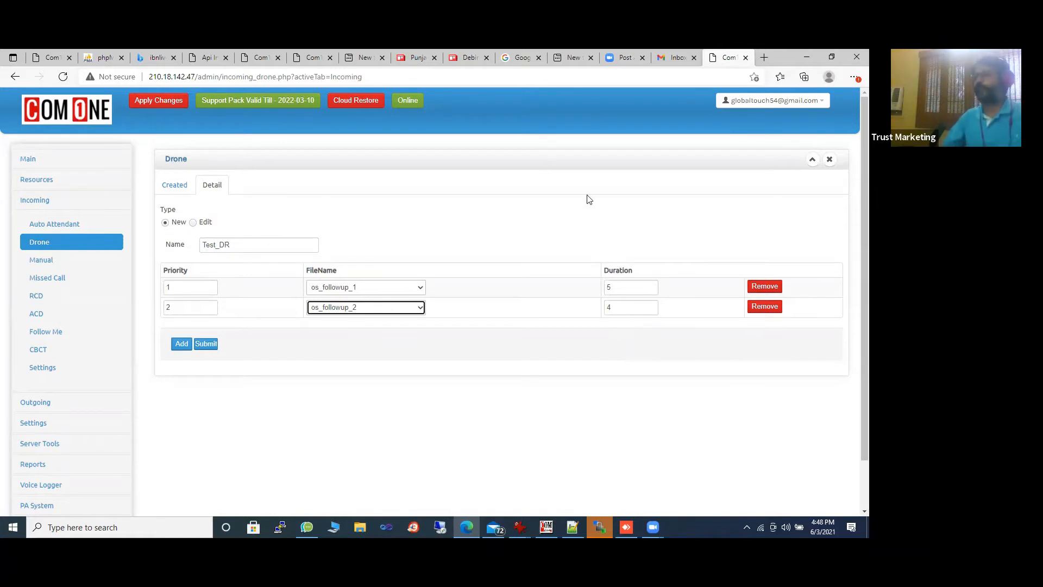
Begin a Manual round-robin entry with extension 201 first and extension 204 second.
{"action": "left_click", "coordinate": [38, 263]}
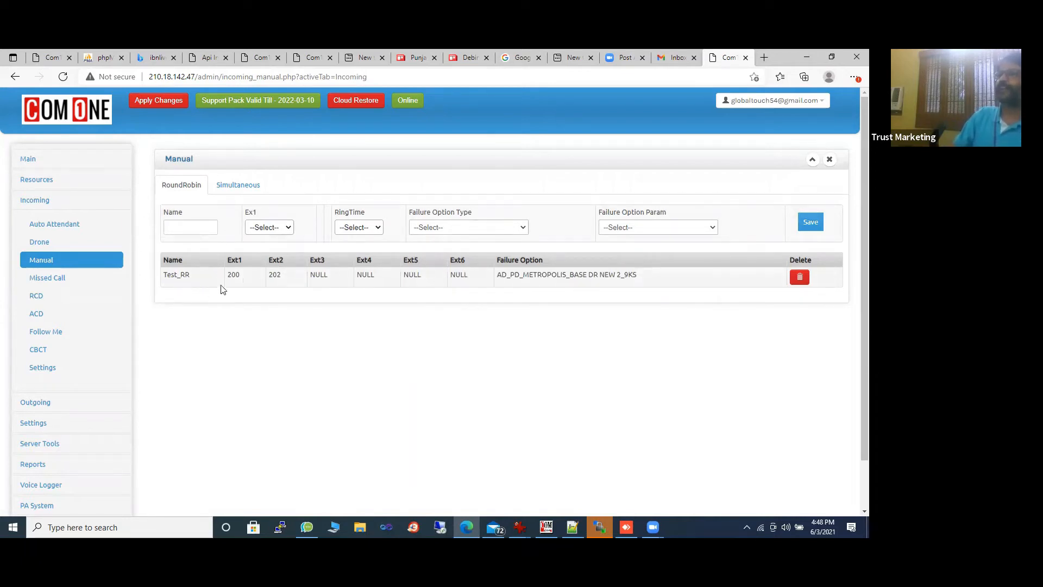
{"action": "left_click", "coordinate": [266, 227]}
{"action": "left_click", "coordinate": [272, 267]}
{"action": "left_click", "coordinate": [315, 227]}
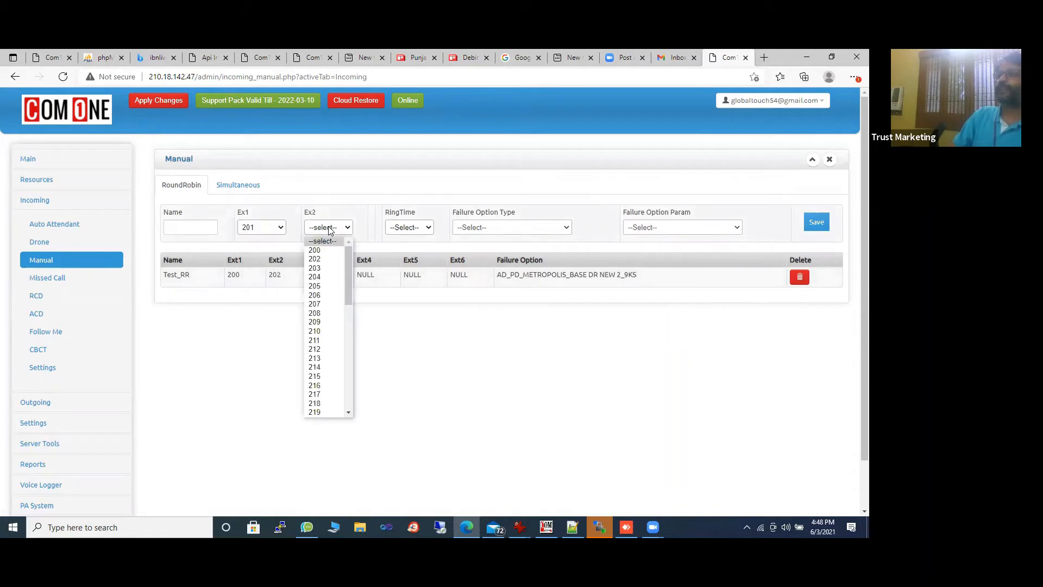
{"action": "left_click", "coordinate": [321, 295]}
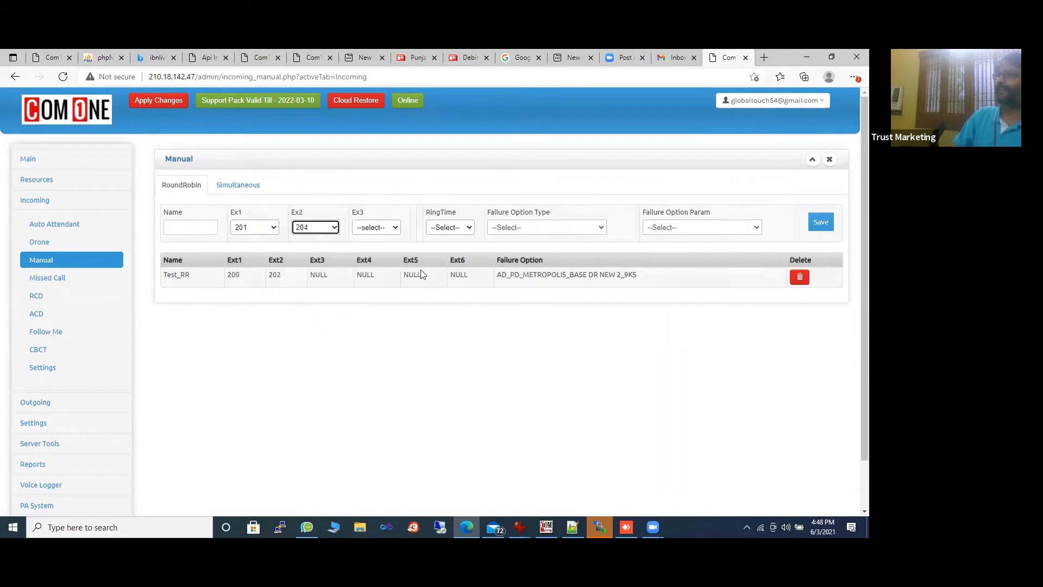
Try ring times of 30 and 10 for the round-robin entry, and settle on 20.
{"action": "left_click", "coordinate": [452, 229]}
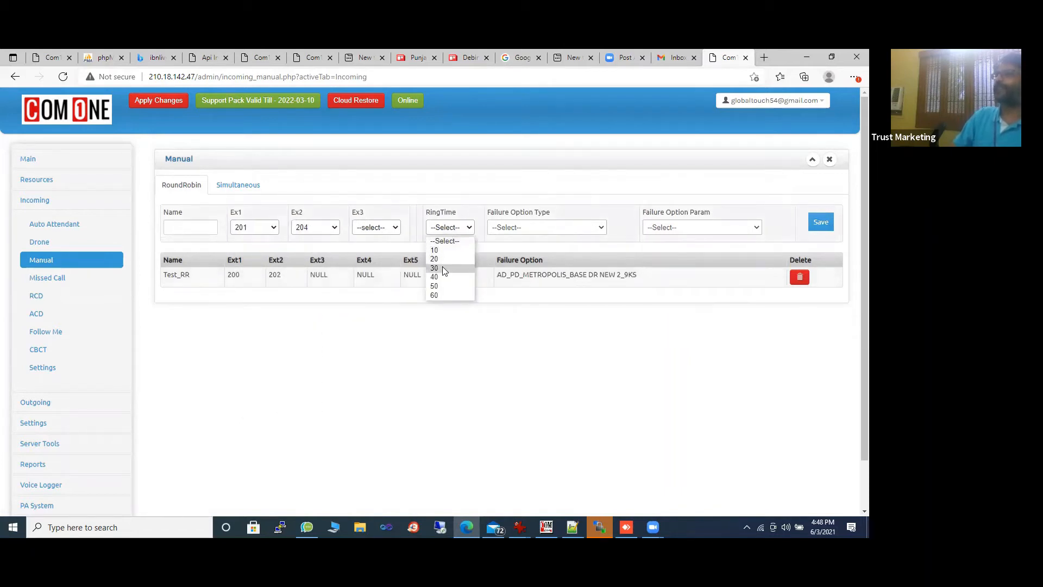
{"action": "left_click", "coordinate": [451, 268]}
{"action": "left_click", "coordinate": [447, 229]}
{"action": "left_click", "coordinate": [447, 249]}
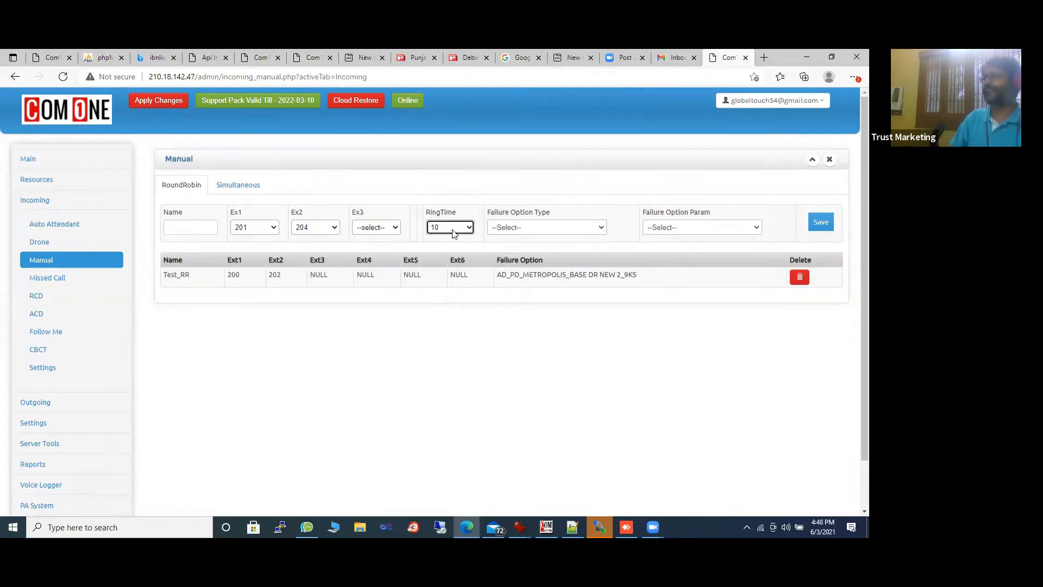
{"action": "left_click", "coordinate": [454, 232]}
{"action": "left_click", "coordinate": [448, 255]}
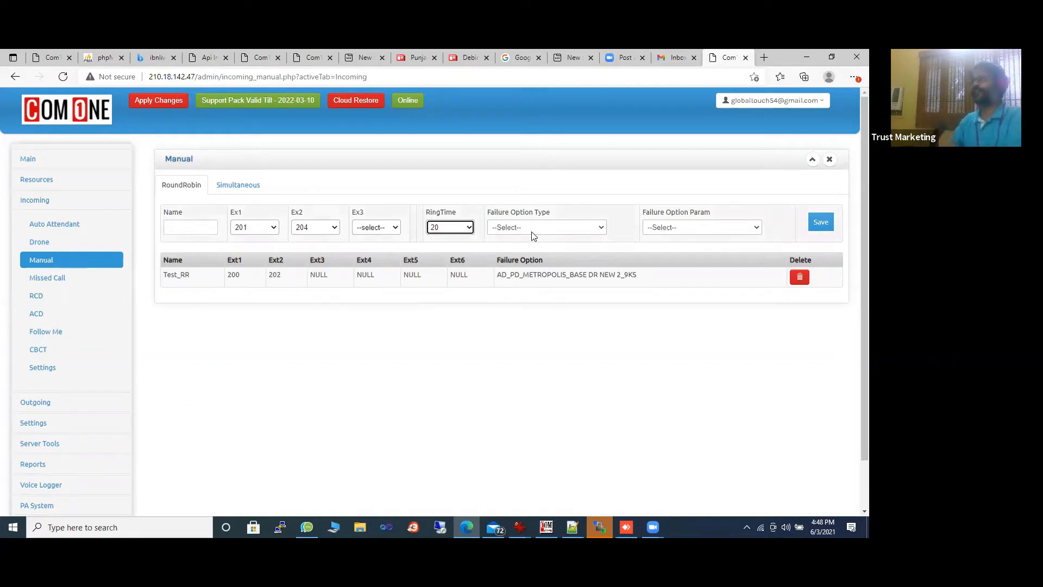
Set the round-robin entry's ring time to 10 and its failure option to Simultaneous with the parameter Test_SM.
{"action": "left_click", "coordinate": [452, 227]}
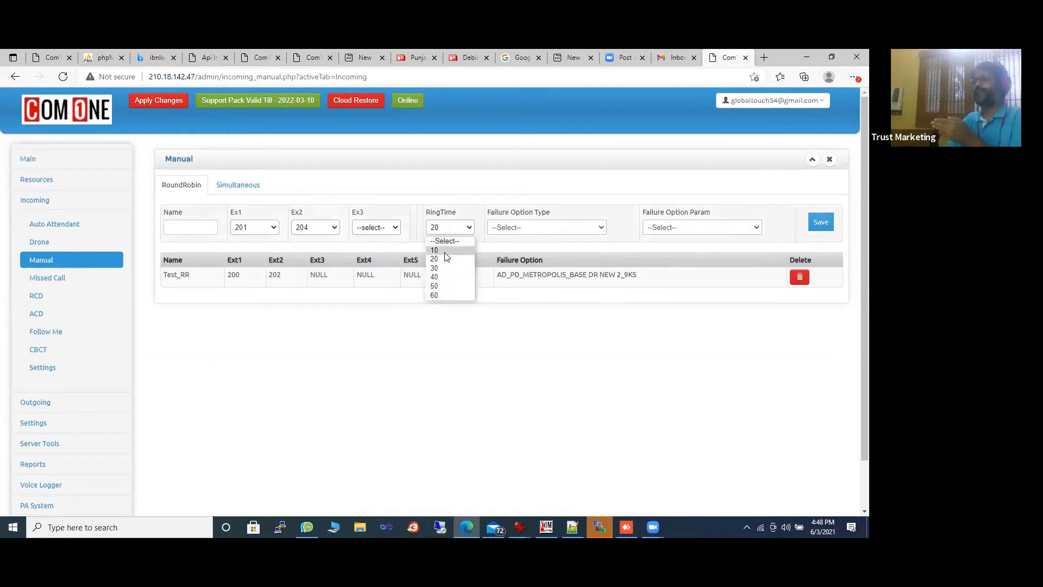
{"action": "left_click", "coordinate": [444, 251]}
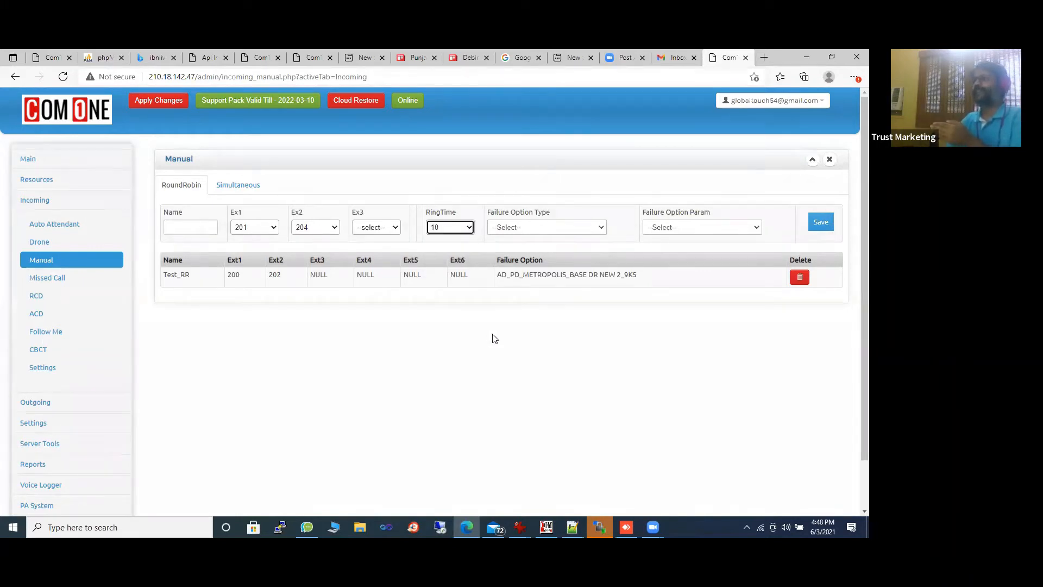
{"action": "left_click", "coordinate": [559, 230]}
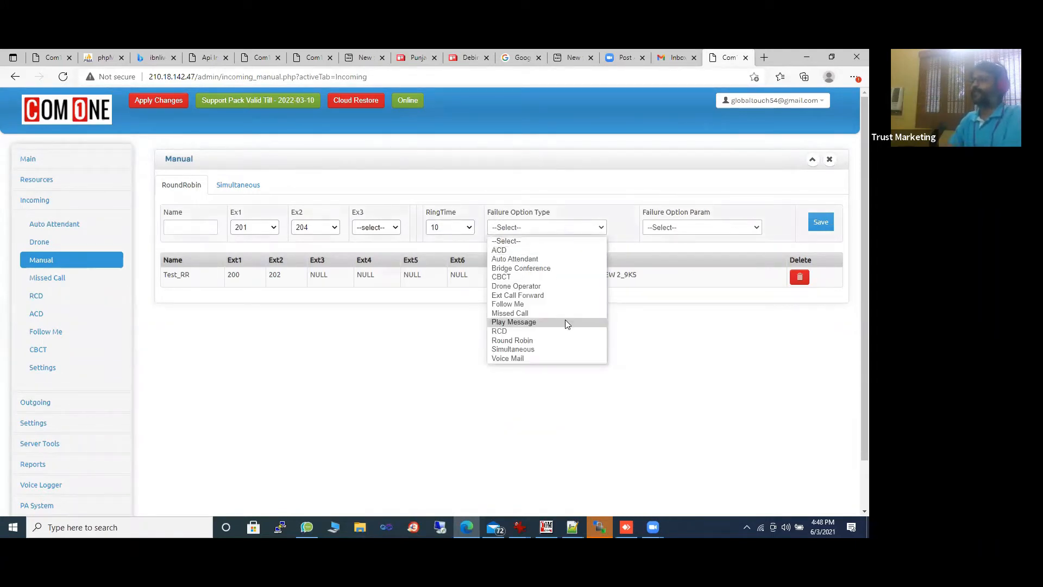
{"action": "left_click", "coordinate": [558, 348]}
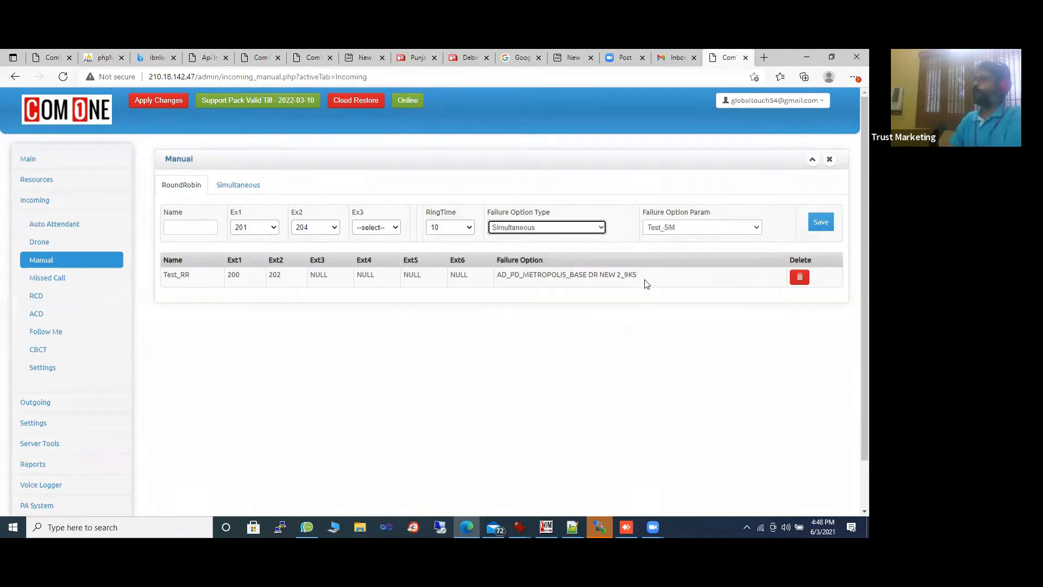
{"action": "left_click", "coordinate": [677, 230]}
{"action": "left_click", "coordinate": [675, 237]}
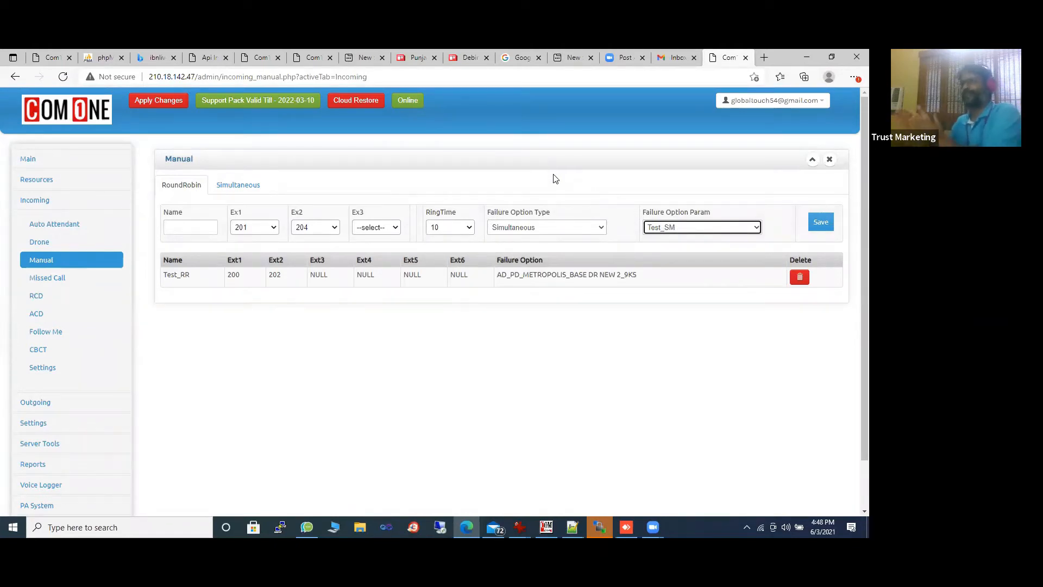
Begin a Simultaneous manual entry with a ring time of 20 and Auto Attendant Test_AA as its failure option.
{"action": "left_click", "coordinate": [238, 185]}
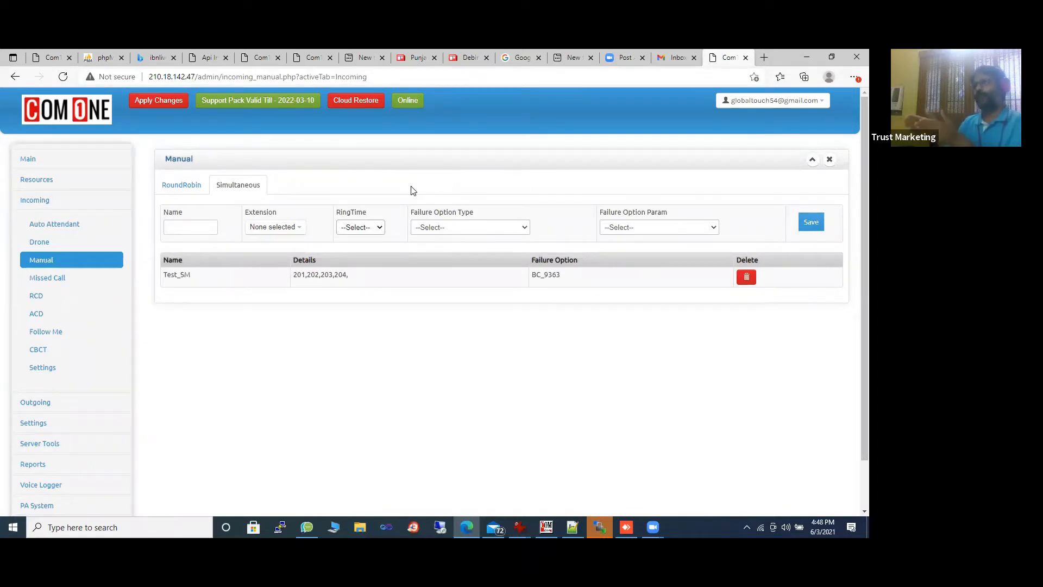
{"action": "left_click", "coordinate": [446, 227]}
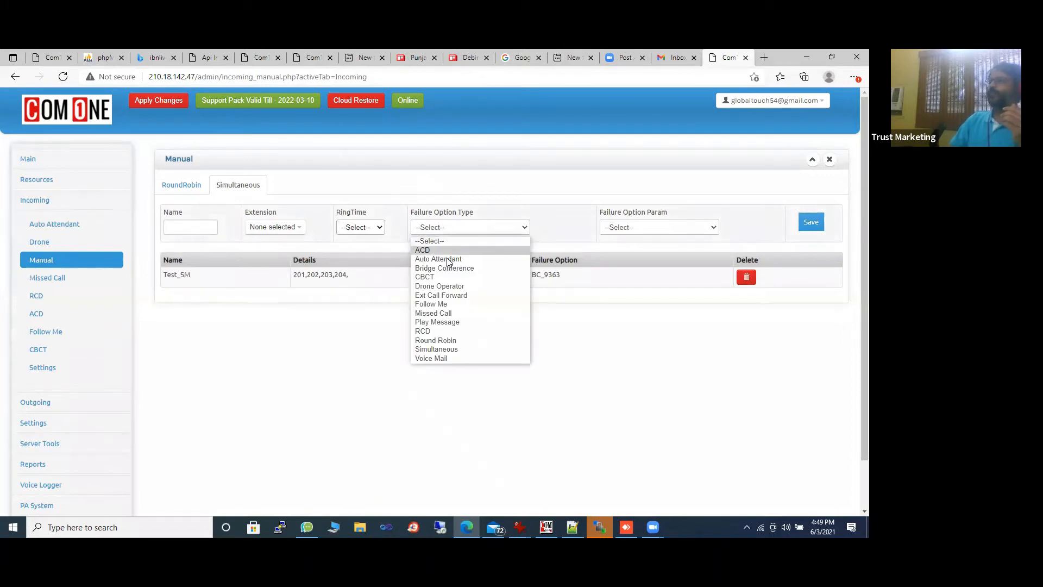
{"action": "left_click", "coordinate": [443, 247]}
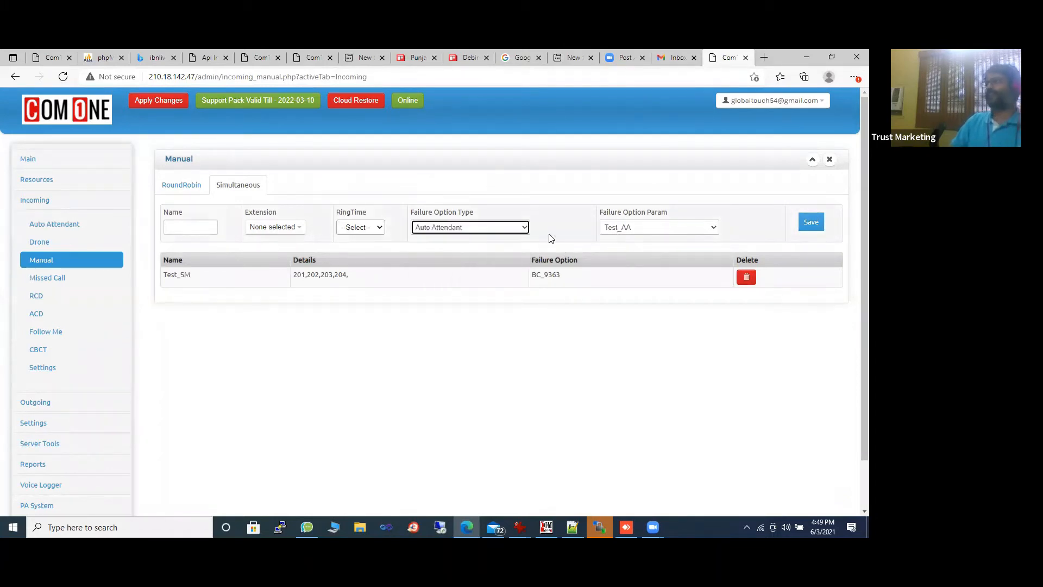
{"action": "left_click", "coordinate": [371, 227]}
{"action": "left_click", "coordinate": [363, 260]}
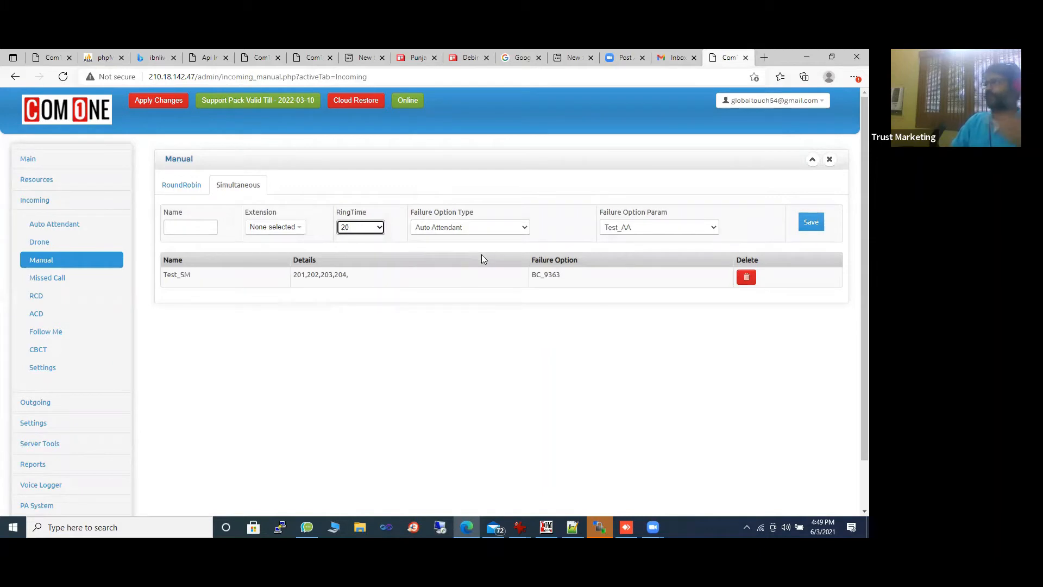
{"action": "left_click", "coordinate": [481, 228]}
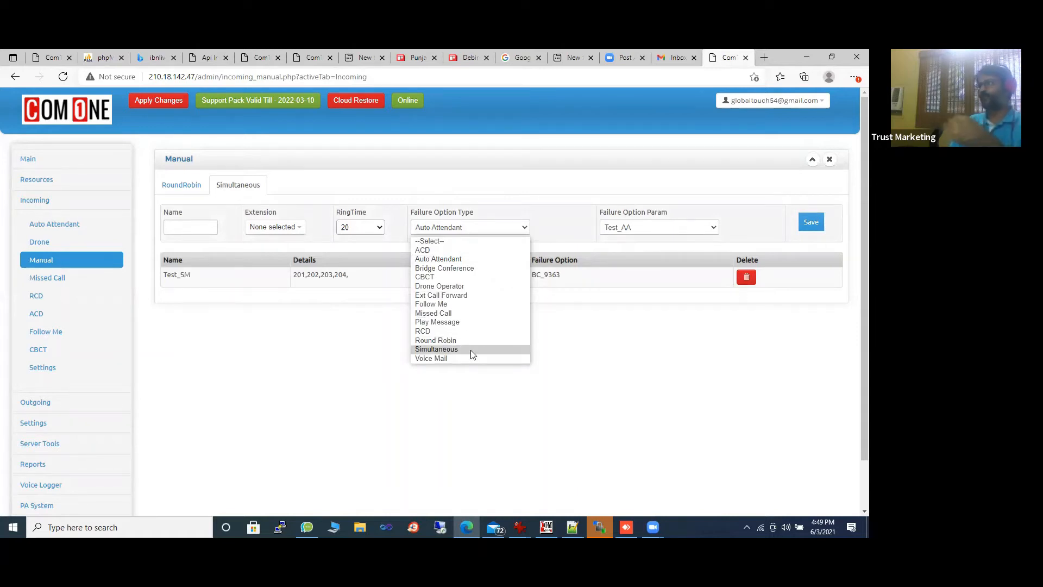
Review the name, campaign and gap choices available for creating a Missed Call entry.
{"action": "left_click", "coordinate": [55, 277]}
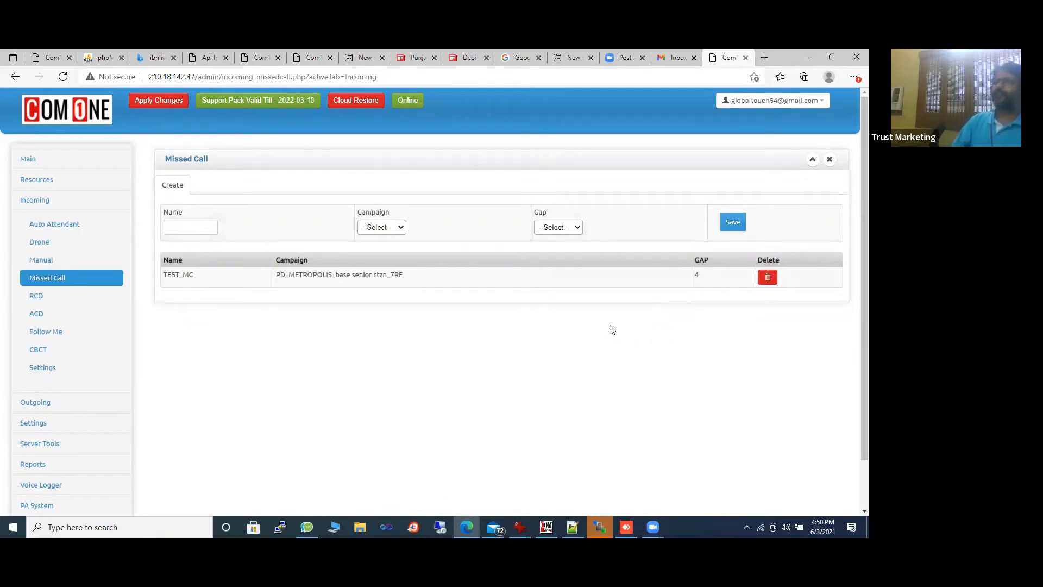
{"action": "left_click", "coordinate": [195, 227]}
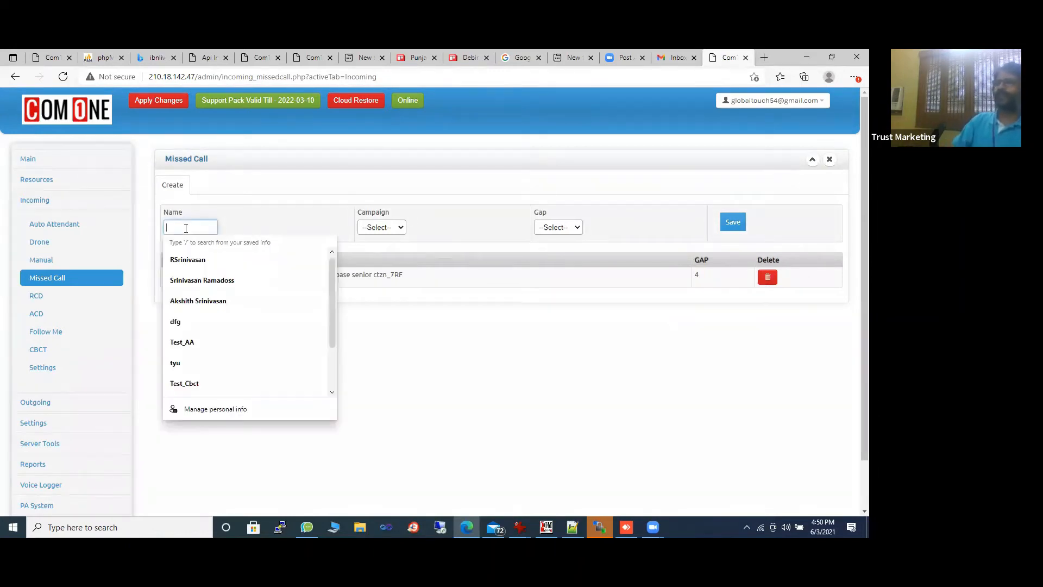
{"action": "left_click", "coordinate": [396, 231]}
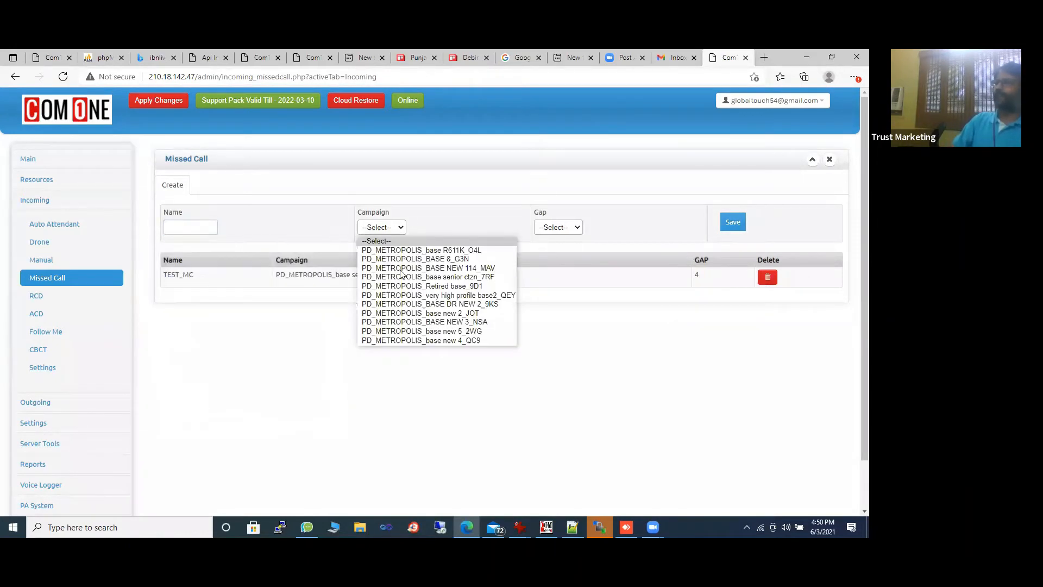
{"action": "left_click", "coordinate": [556, 227]}
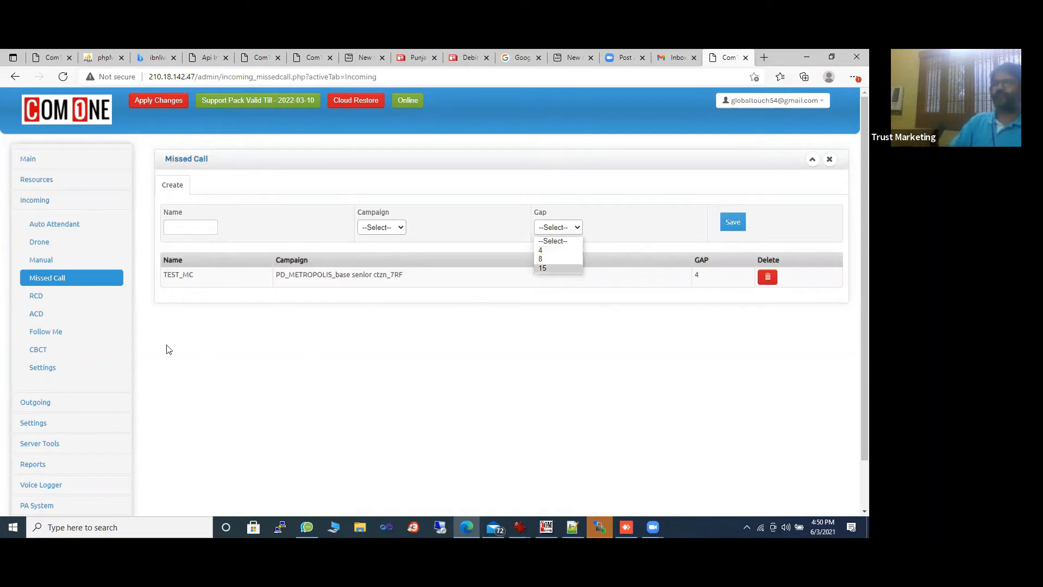
Begin a Random Call Distribution entry with a search time of 30.
{"action": "left_click", "coordinate": [36, 296]}
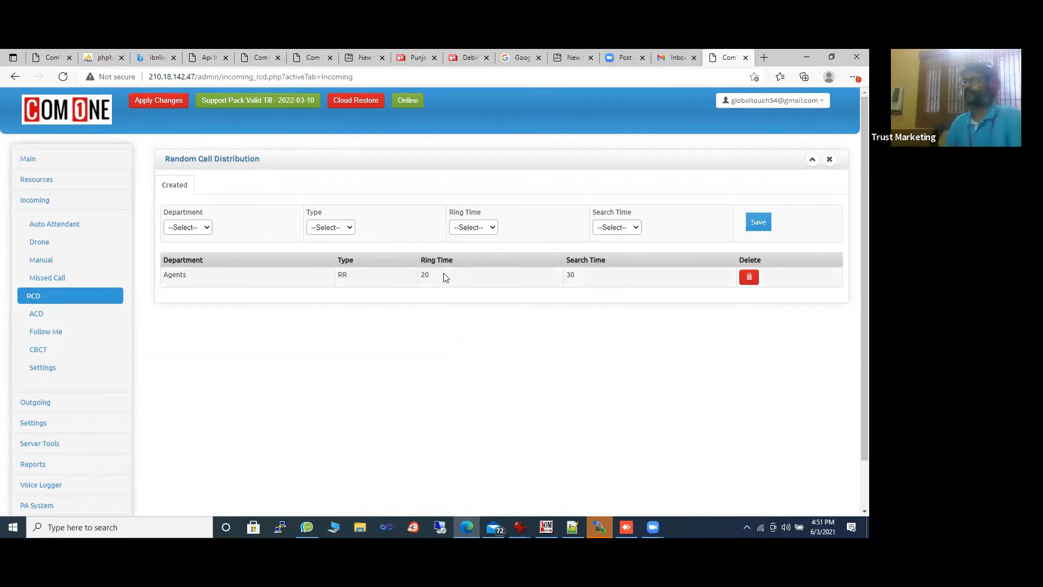
{"action": "left_click", "coordinate": [616, 227]}
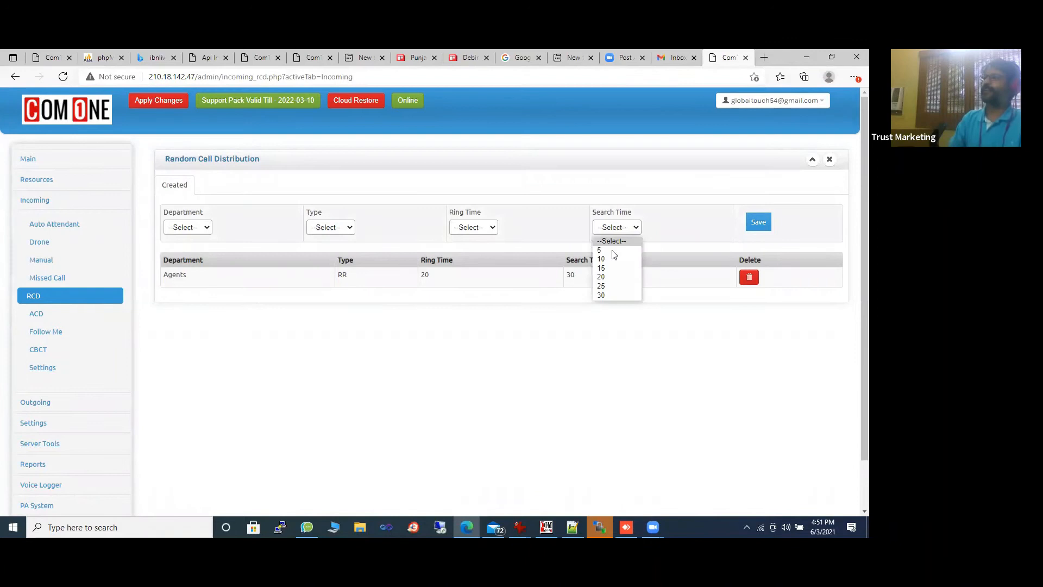
{"action": "left_click", "coordinate": [617, 297]}
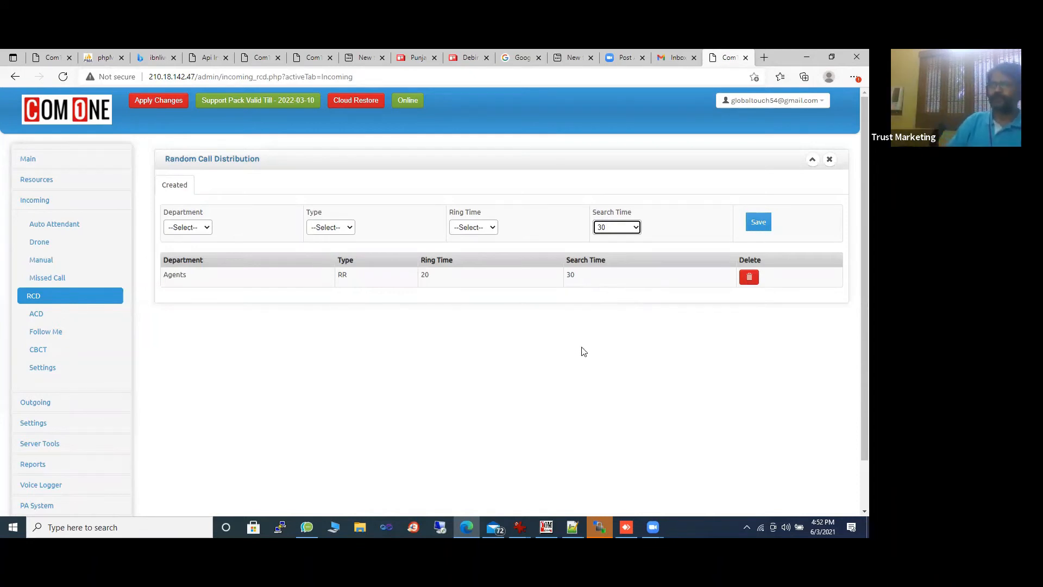
Examine the settings offered for adding a new Automatic Call Distribution queue, from its name down to the Ringinuse option.
{"action": "left_click", "coordinate": [39, 319]}
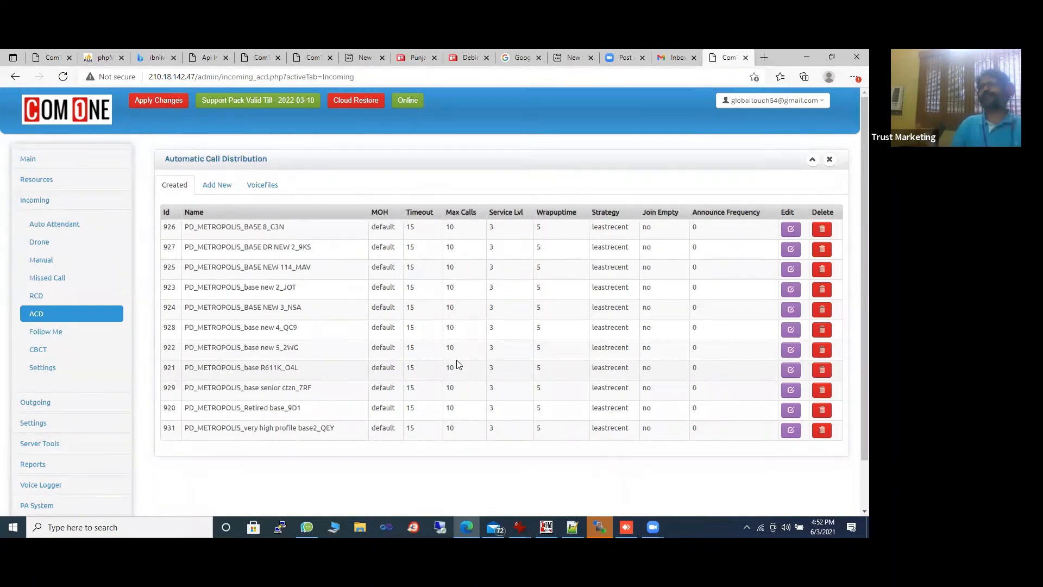
{"action": "left_click", "coordinate": [217, 185]}
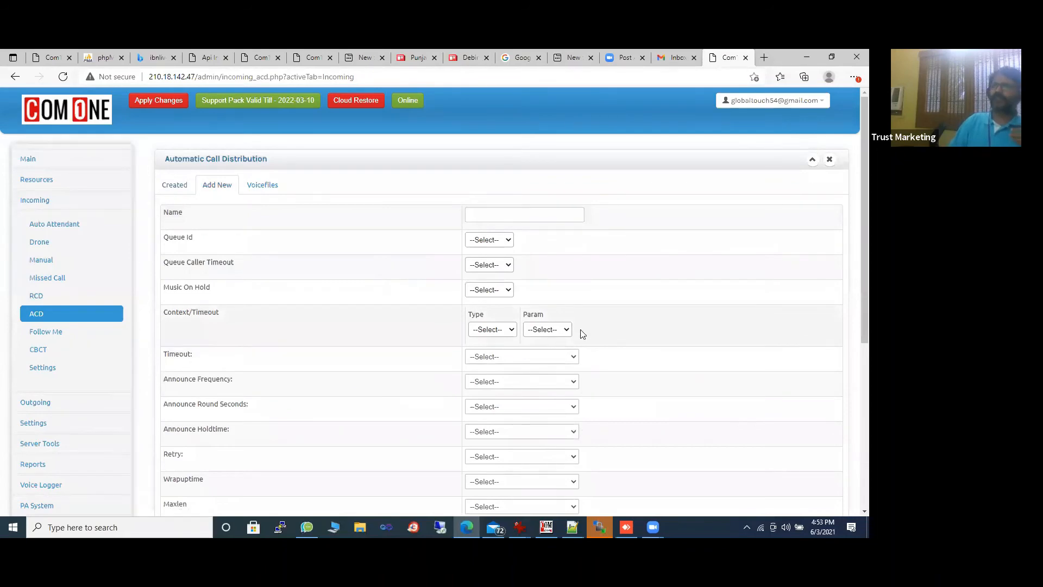
{"action": "scroll", "coordinate": [581, 333], "scroll_direction": "down", "scroll_amount": 5}
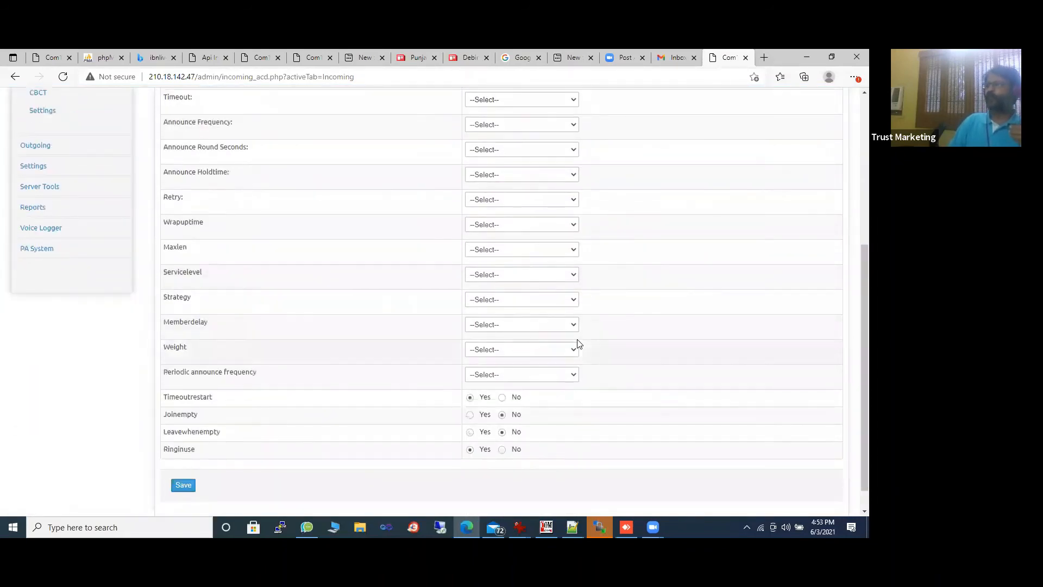
{"action": "scroll", "coordinate": [579, 343], "scroll_direction": "up", "scroll_amount": 1}
{"action": "scroll", "coordinate": [330, 366], "scroll_direction": "up", "scroll_amount": 3}
{"action": "scroll", "coordinate": [387, 333], "scroll_direction": "down", "scroll_amount": 5}
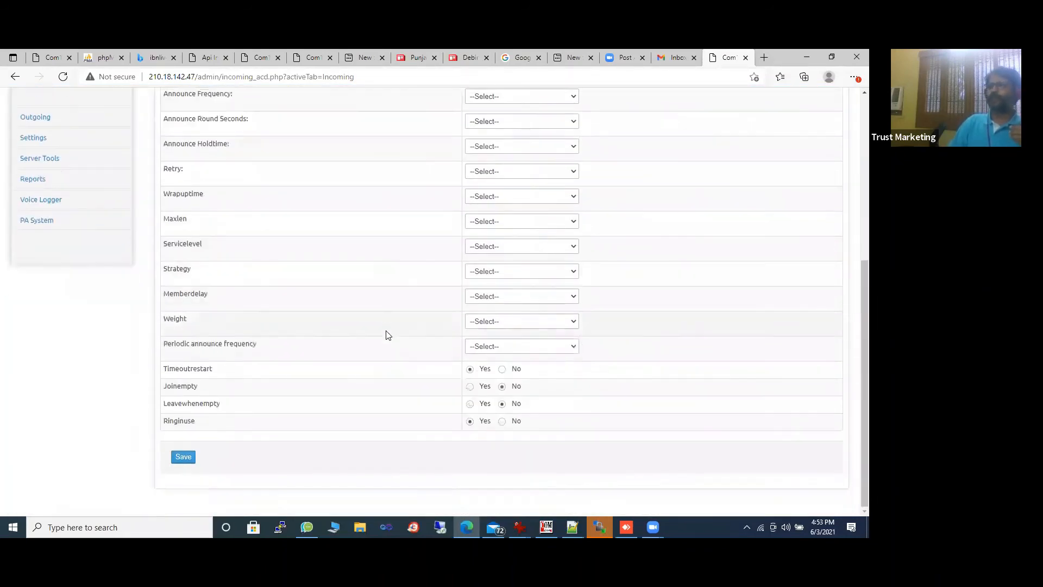
{"action": "scroll", "coordinate": [436, 363], "scroll_direction": "up", "scroll_amount": 5}
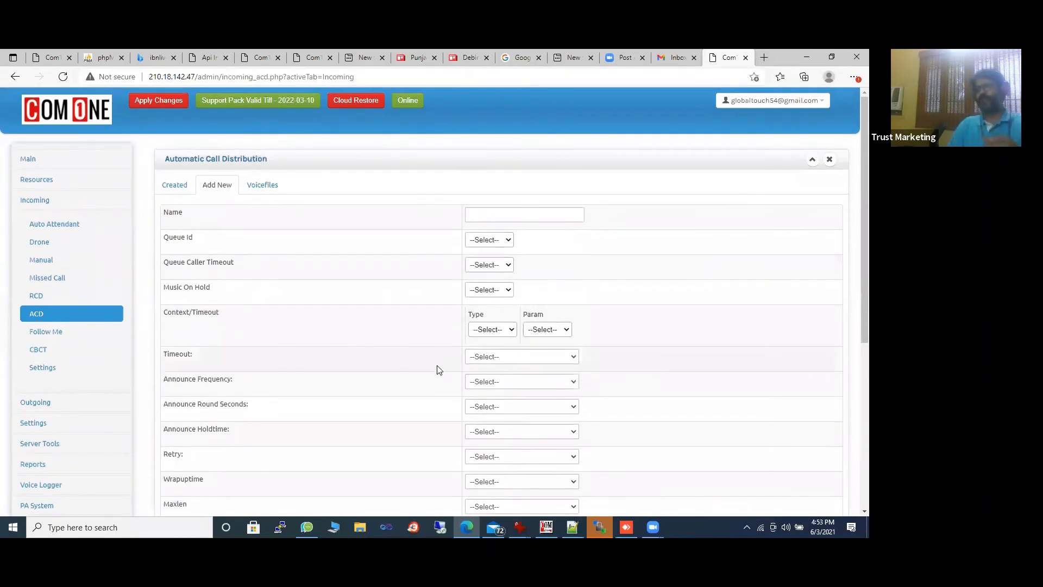
{"action": "scroll", "coordinate": [478, 313], "scroll_direction": "down", "scroll_amount": 5}
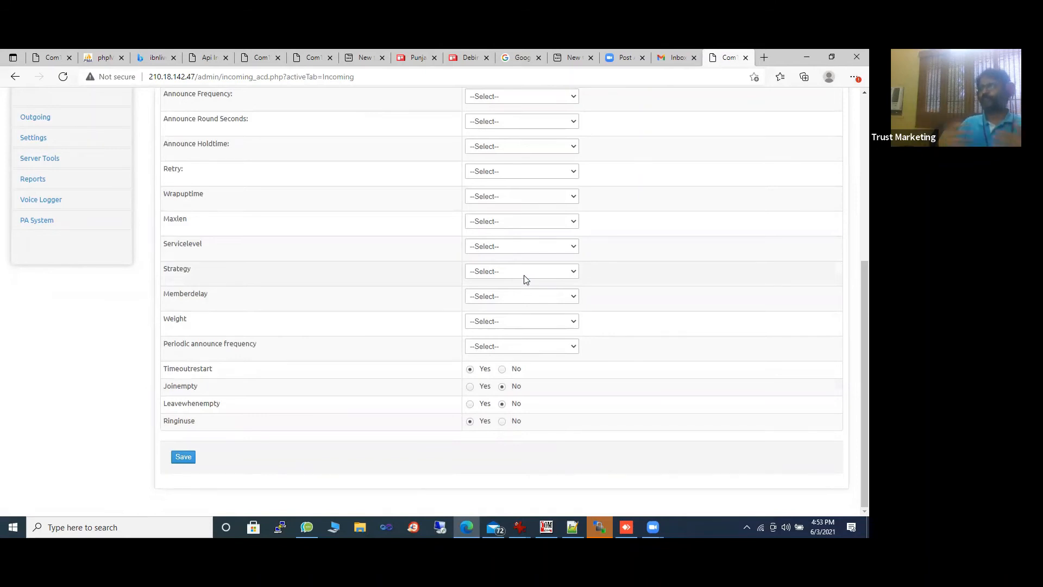
{"action": "scroll", "coordinate": [526, 279], "scroll_direction": "up", "scroll_amount": 5}
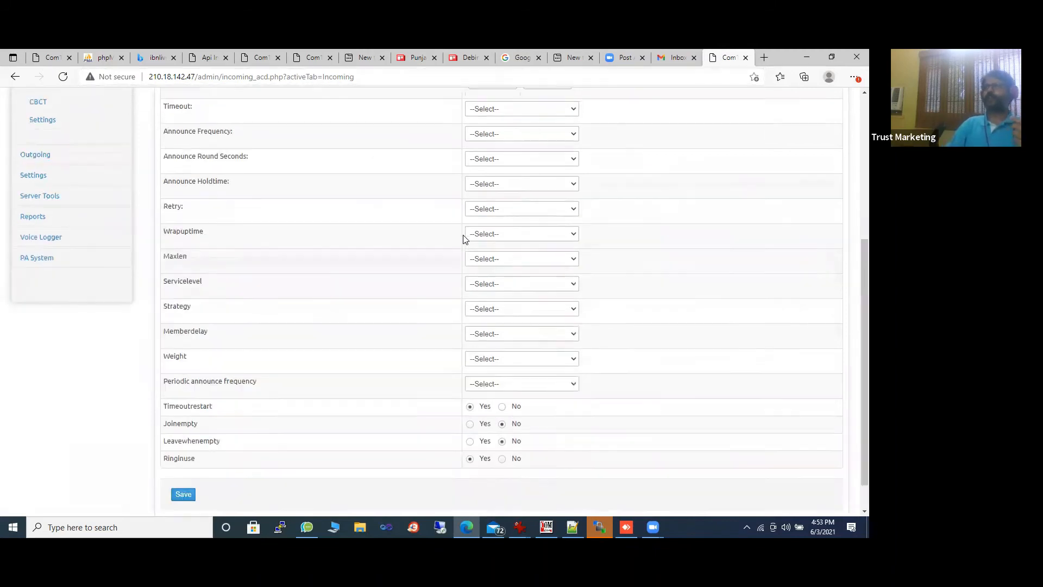
View the voice file assignments of a PD_METROPOLIS_BASE NEW queue in Automatic Call Distribution.
{"action": "left_click", "coordinate": [272, 186]}
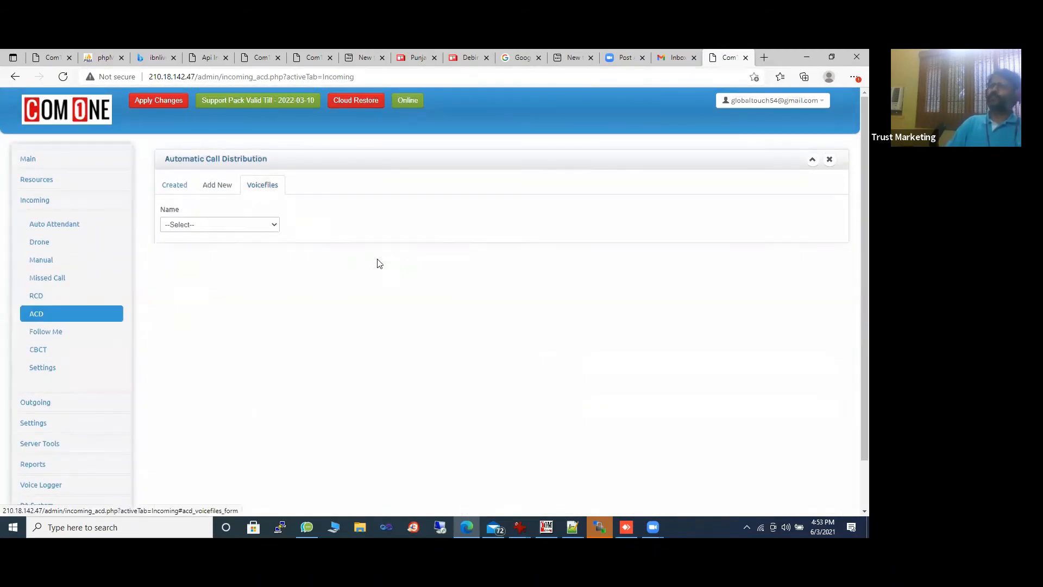
{"action": "left_click", "coordinate": [218, 223]}
{"action": "left_click", "coordinate": [223, 267]}
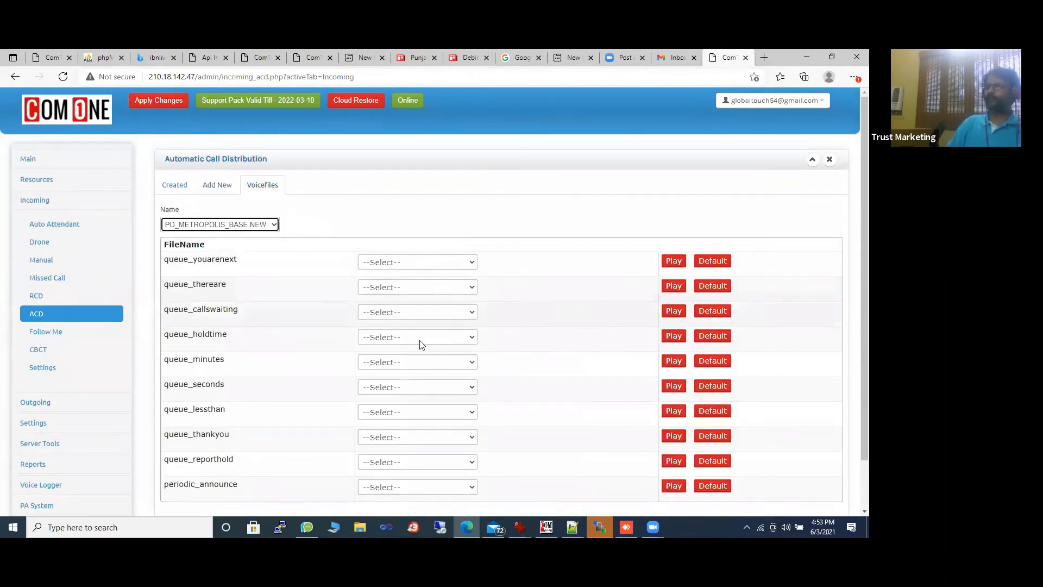
{"action": "scroll", "coordinate": [419, 353], "scroll_direction": "down", "scroll_amount": 1}
{"action": "scroll", "coordinate": [424, 361], "scroll_direction": "up", "scroll_amount": 1}
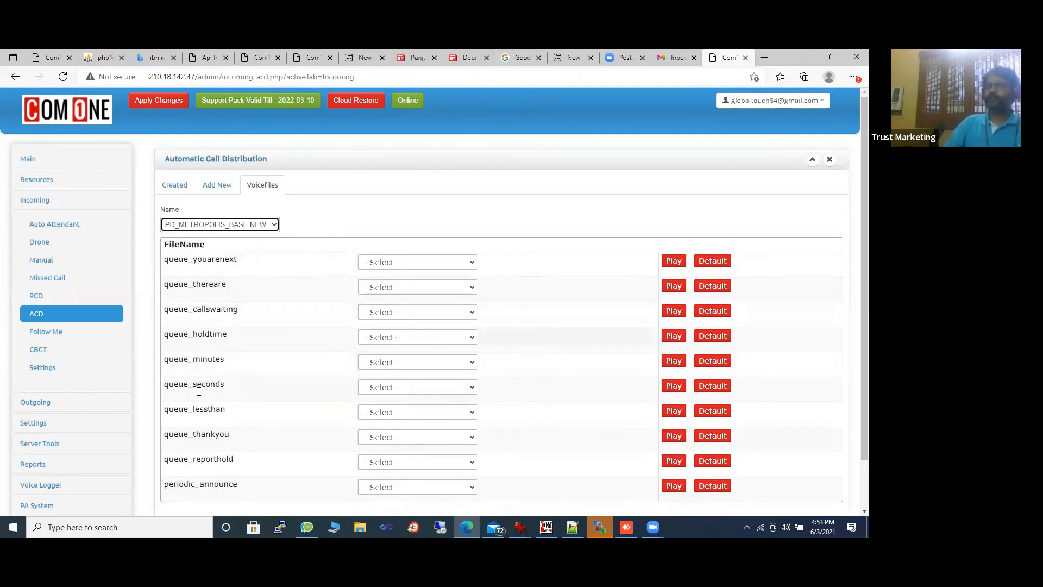
Open the Follow Me context Test_FM and inspect the numbers in its first and third rows.
{"action": "left_click", "coordinate": [45, 332]}
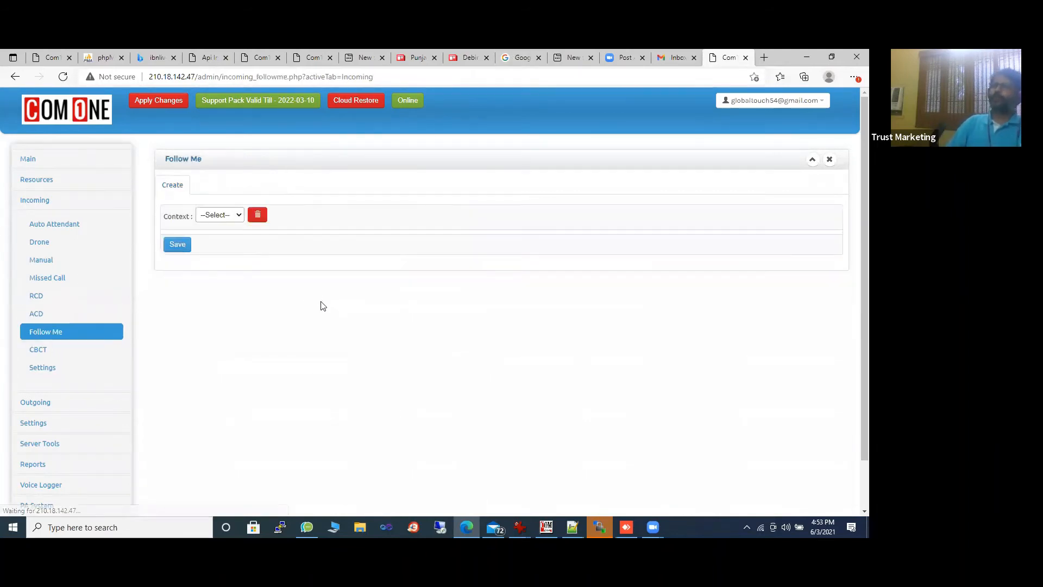
{"action": "left_click", "coordinate": [227, 217]}
{"action": "left_click", "coordinate": [226, 237]}
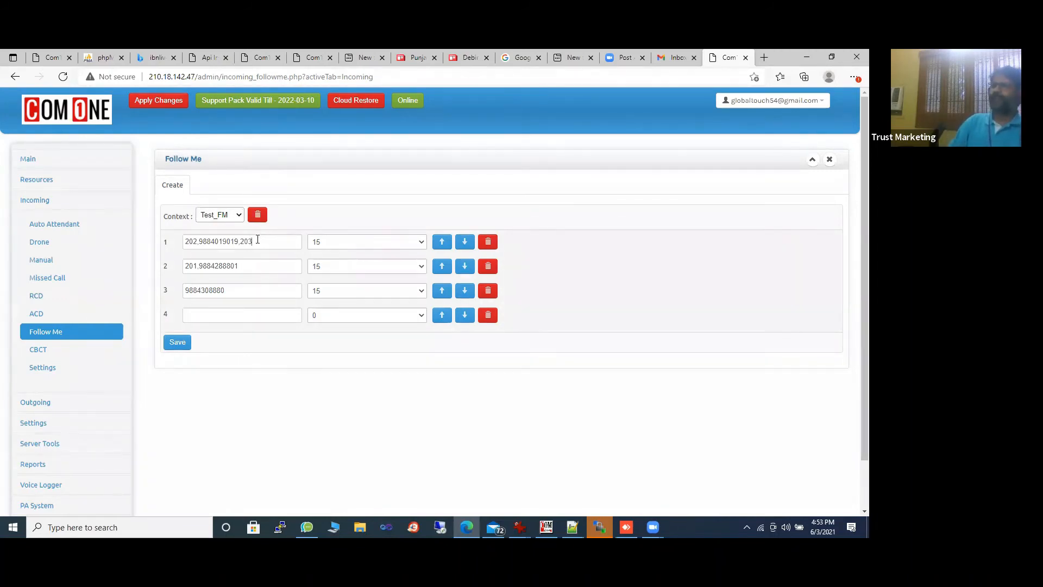
{"action": "left_click", "coordinate": [278, 245]}
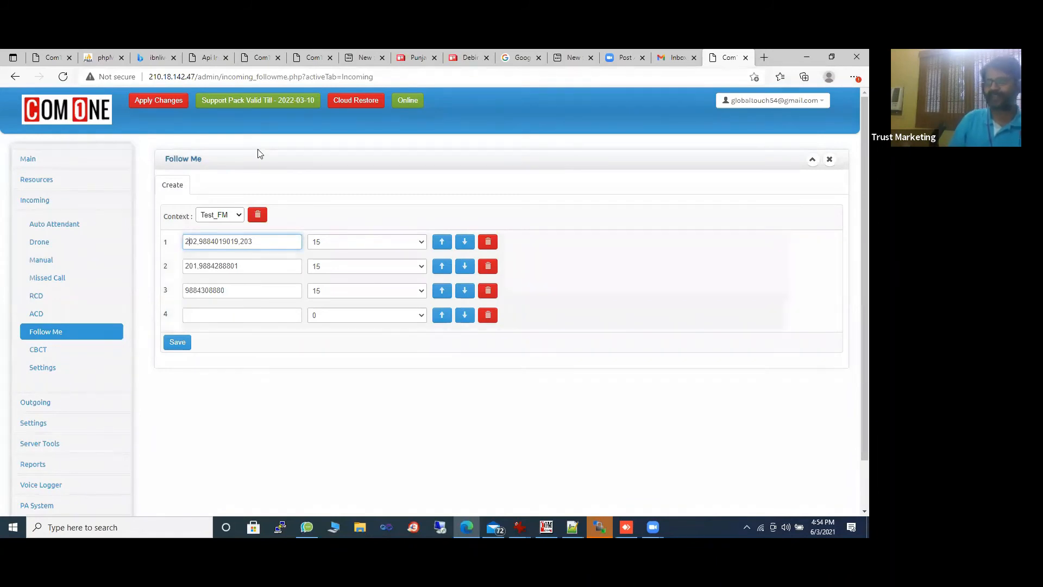
{"action": "left_click", "coordinate": [201, 292]}
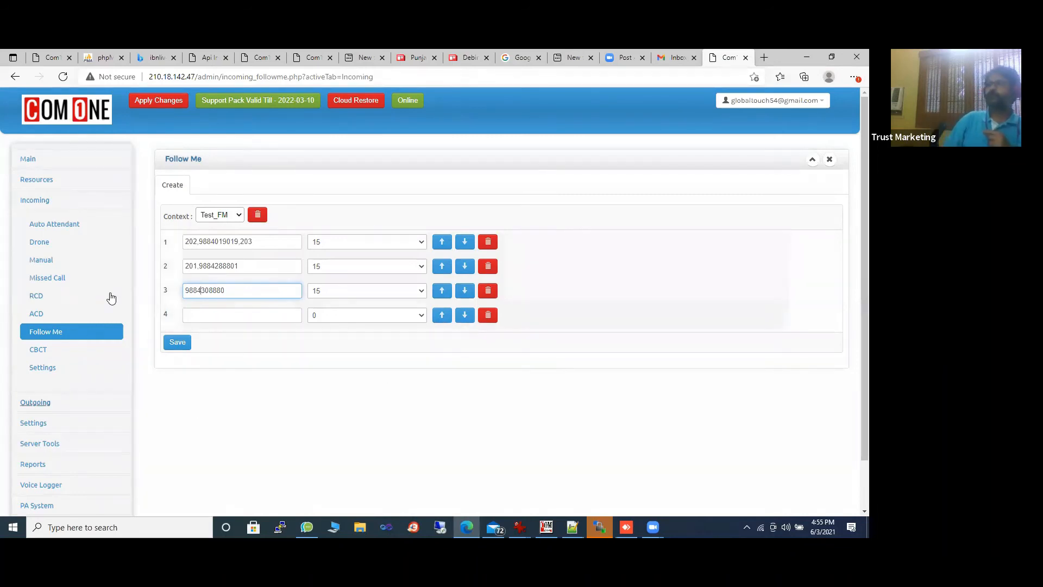
Begin a number entry for CallerID Based Call Transfer with 205 as the target extension.
{"action": "left_click", "coordinate": [39, 351]}
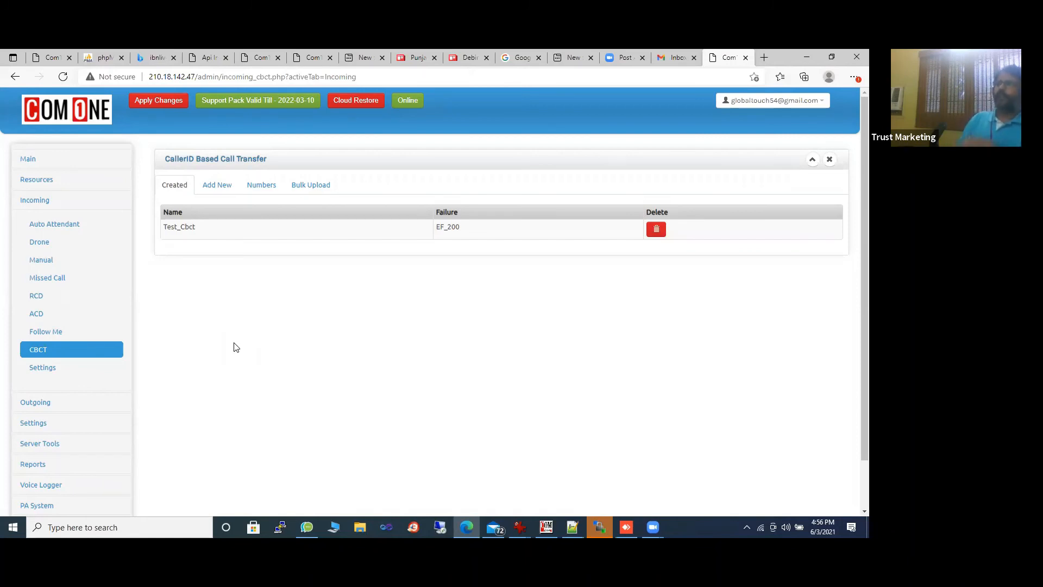
{"action": "left_click", "coordinate": [262, 185]}
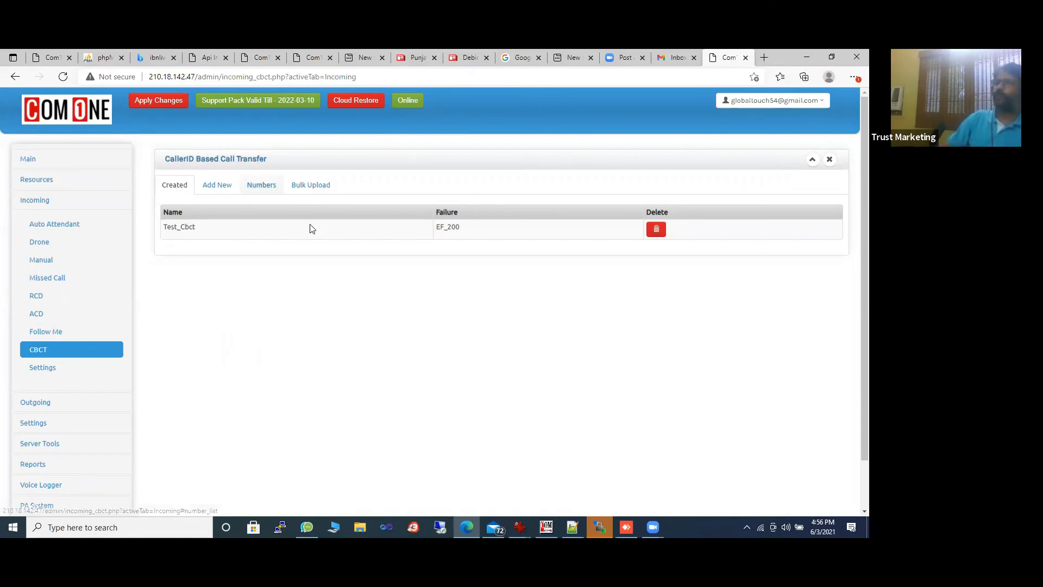
{"action": "left_click", "coordinate": [182, 227]}
{"action": "left_click", "coordinate": [451, 227]}
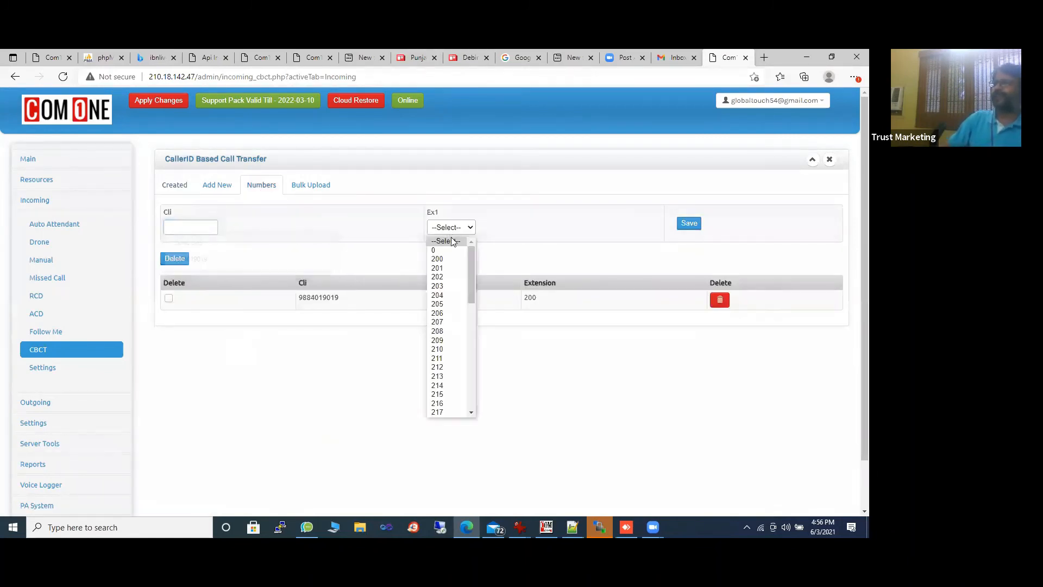
{"action": "left_click", "coordinate": [447, 288]}
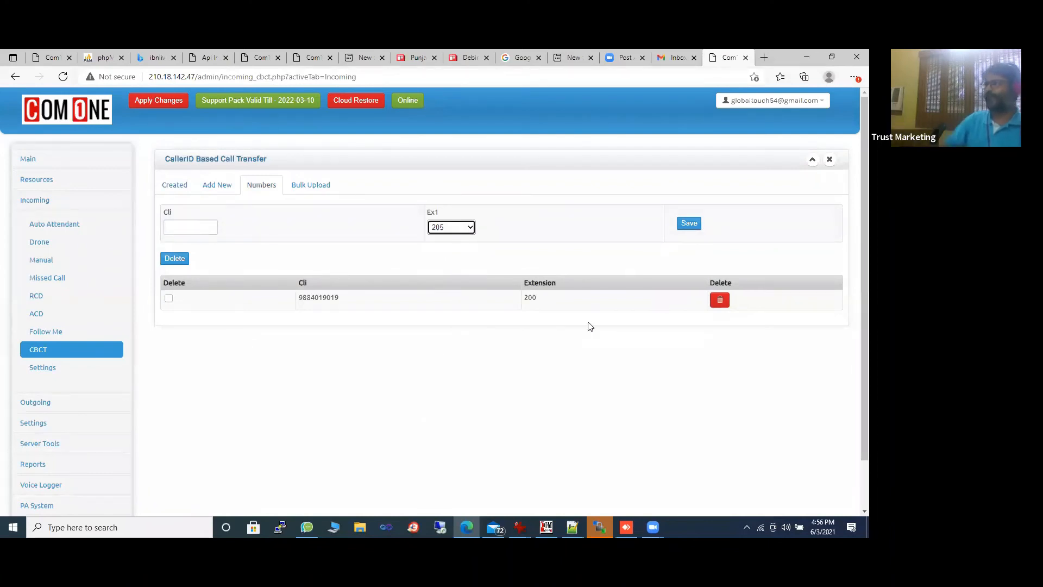
View the CSV format for bulk upload in CallerID Based Call Transfer and return to the list of created contexts.
{"action": "left_click", "coordinate": [312, 186]}
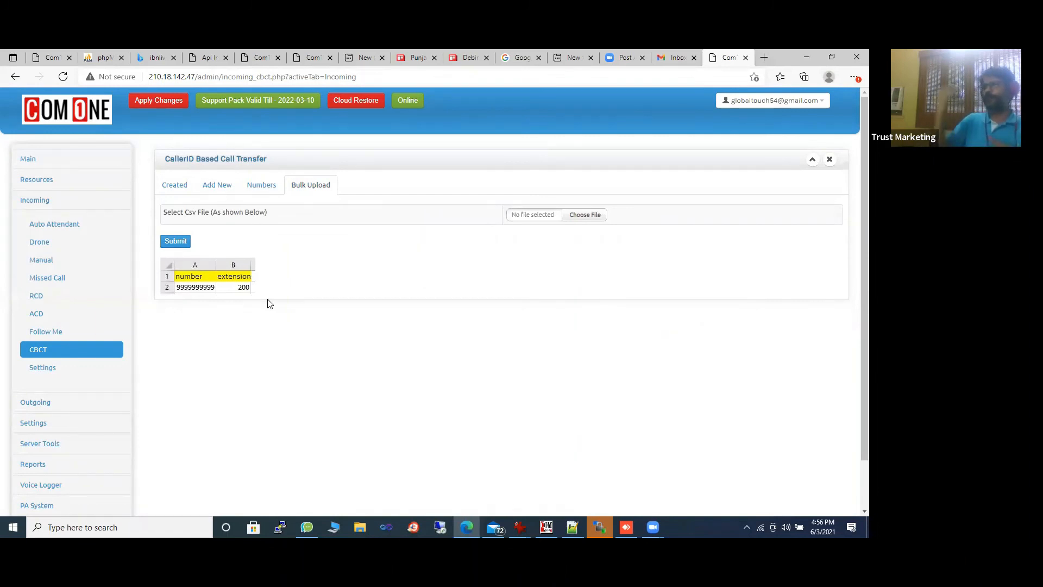
{"action": "left_click", "coordinate": [176, 188]}
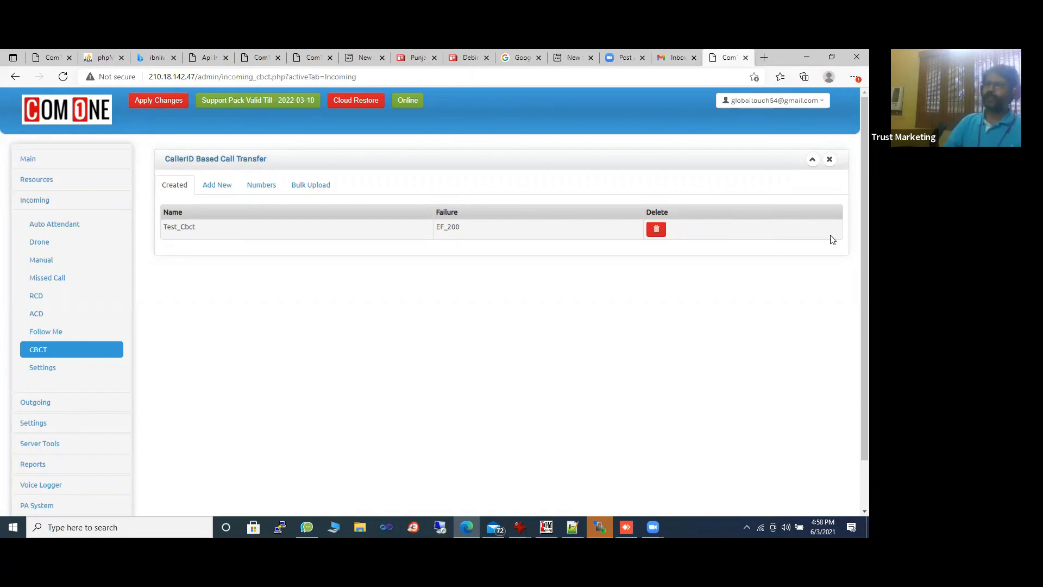
Begin an incoming trunk settings entry with Ext Call Forward as the day type and 200 as the day parameter.
{"action": "left_click", "coordinate": [42, 369]}
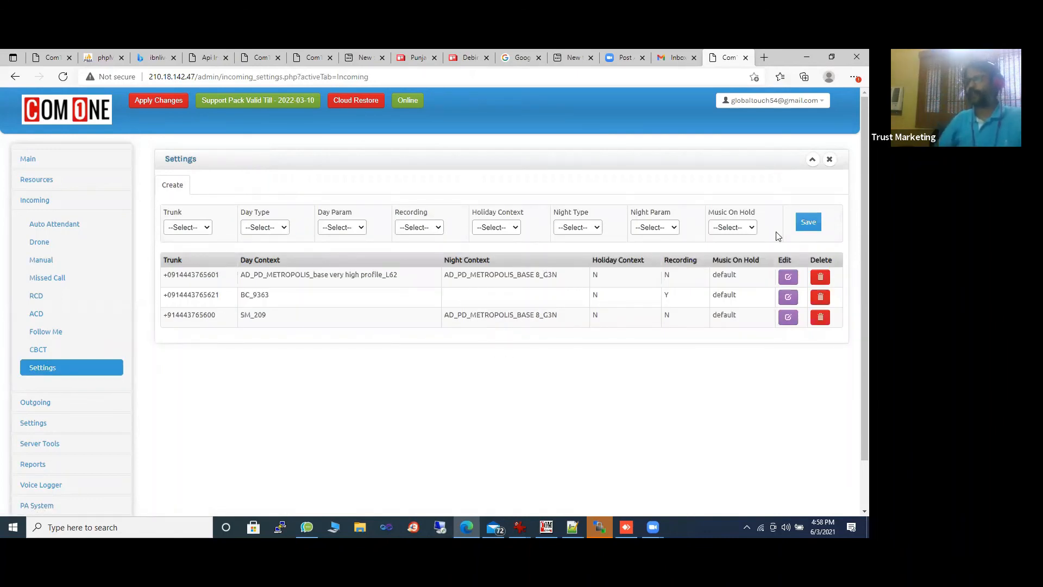
{"action": "left_click", "coordinate": [275, 227]}
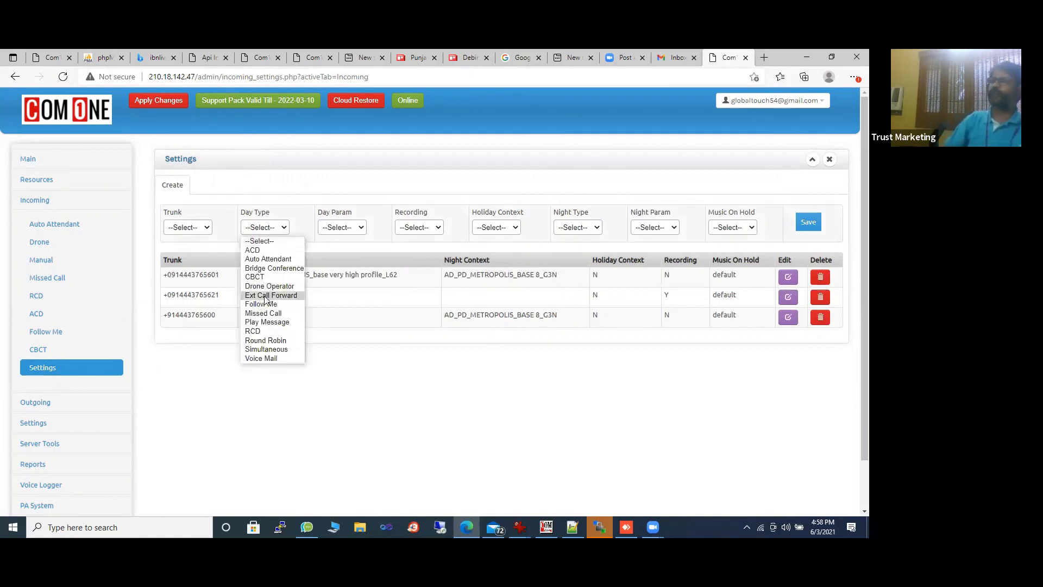
{"action": "left_click", "coordinate": [266, 296]}
{"action": "left_click", "coordinate": [341, 227]}
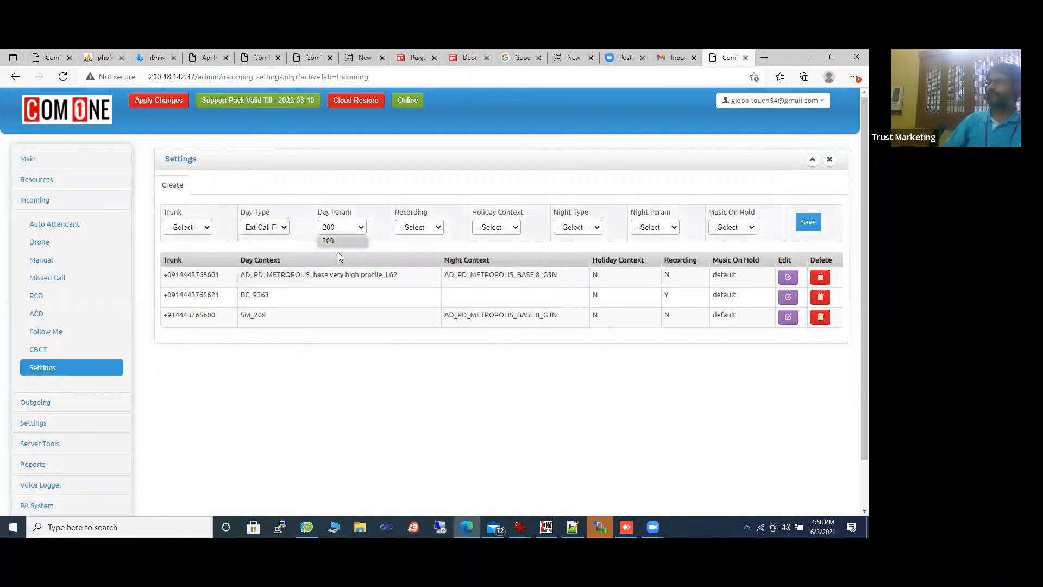
Set Recording to No in the incoming settings entry and review the Night Type, Holiday Context and Music On Hold choices.
{"action": "left_click", "coordinate": [420, 228]}
{"action": "left_click", "coordinate": [663, 227]}
{"action": "left_click", "coordinate": [592, 230]}
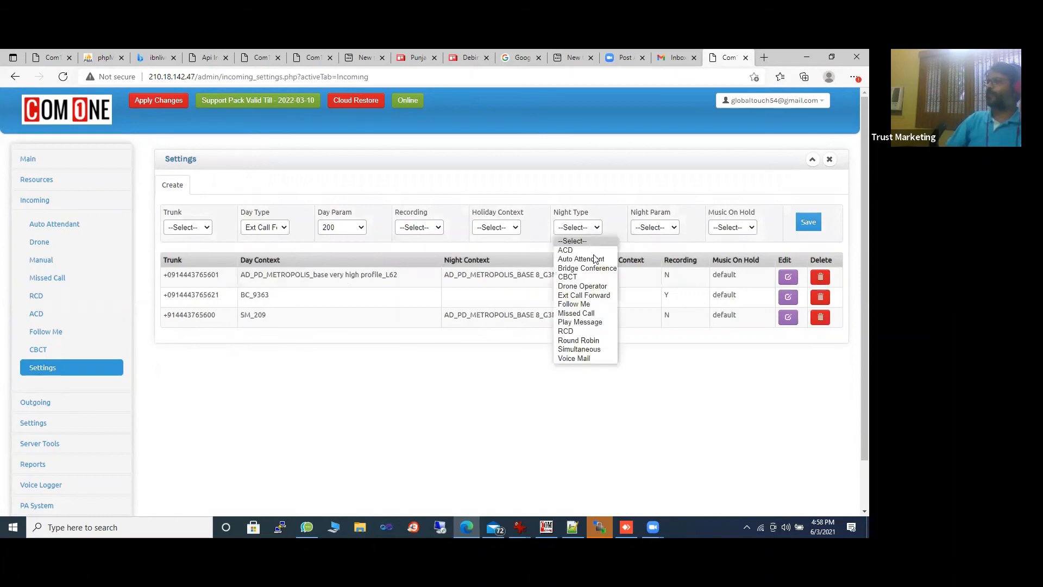
{"action": "left_click", "coordinate": [428, 231]}
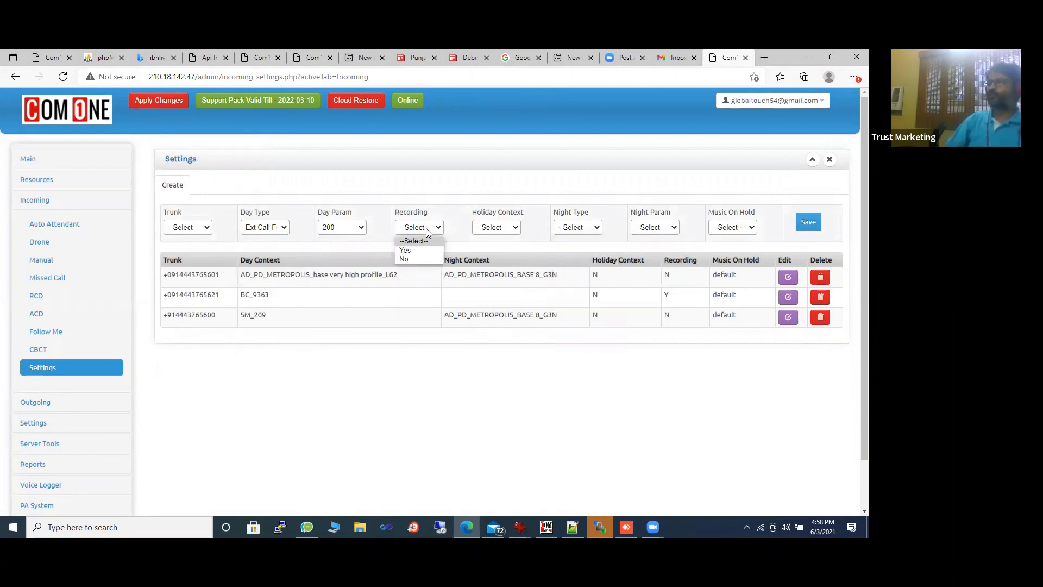
{"action": "left_click", "coordinate": [409, 260]}
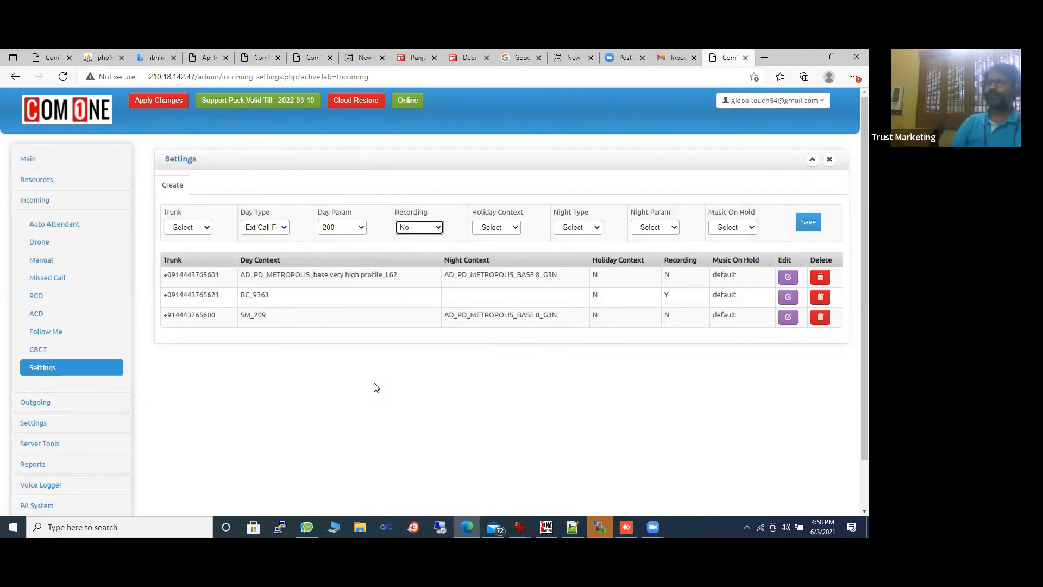
{"action": "left_click", "coordinate": [503, 234]}
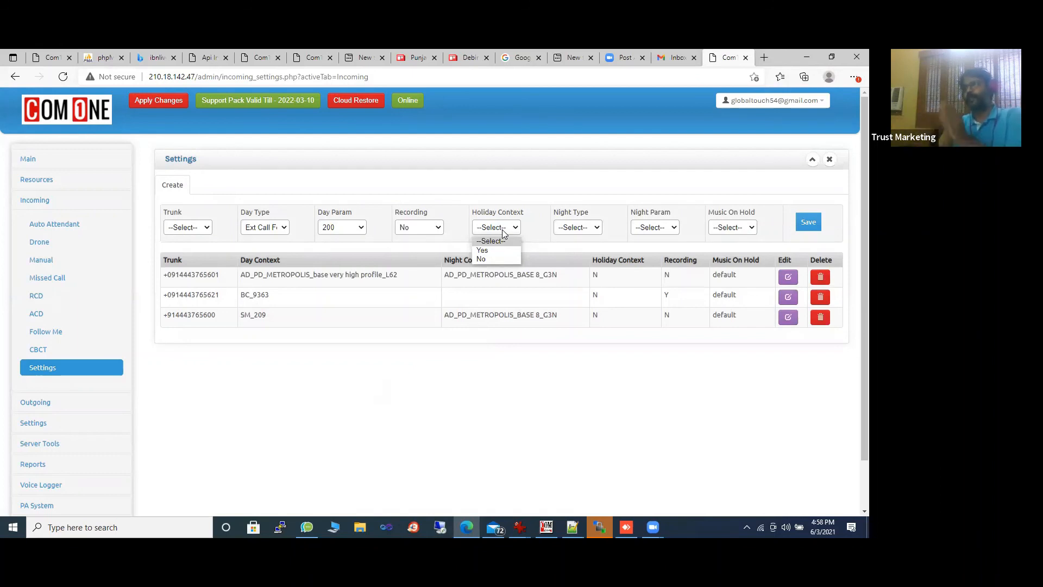
{"action": "left_click", "coordinate": [742, 228]}
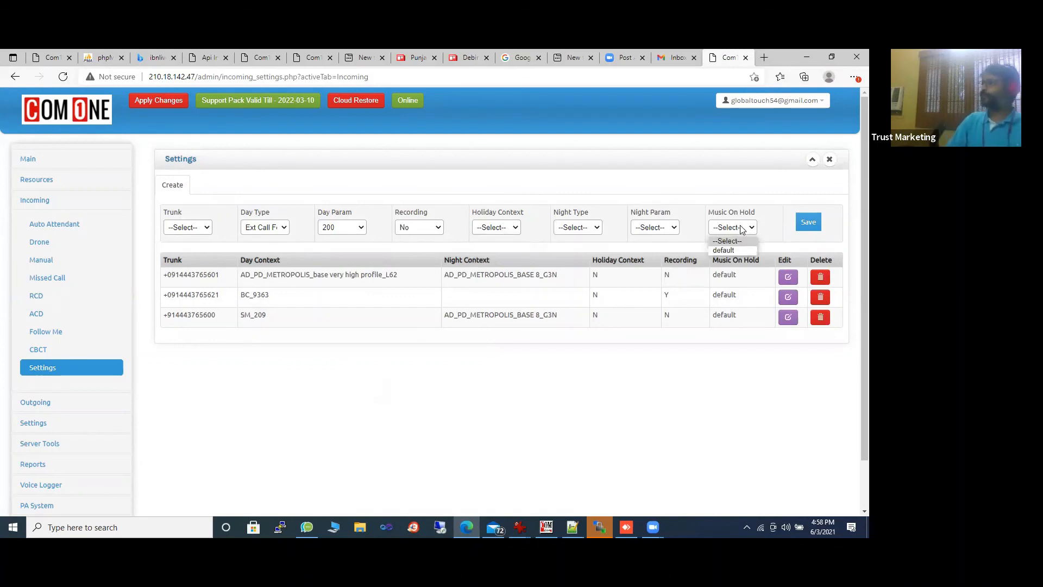